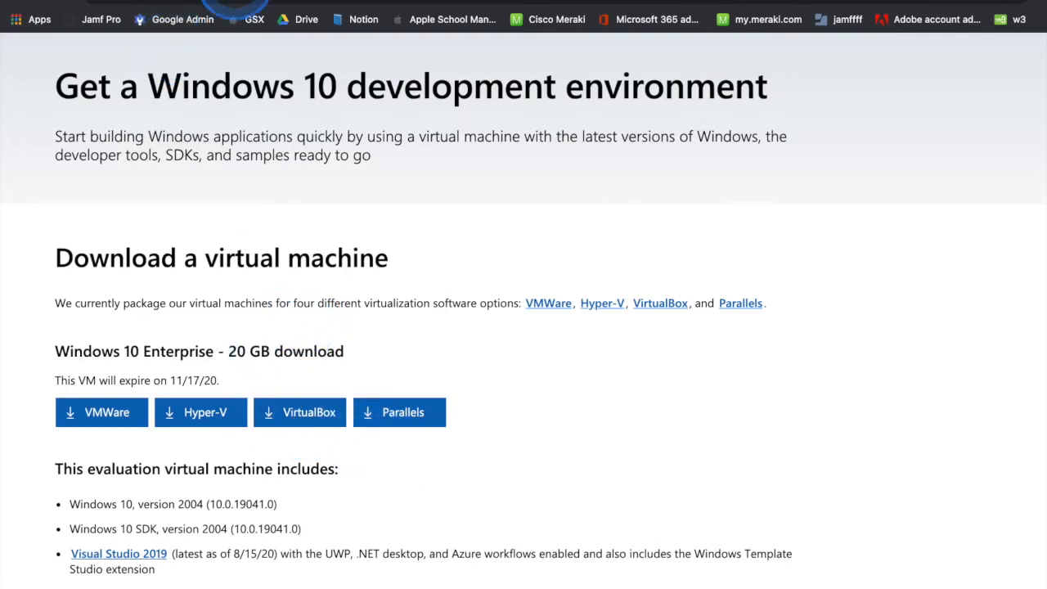
# Download the VirtualBox 6.1.14 platform package for OS X hosts from the VirtualBox website
pyautogui.click(207, 3)
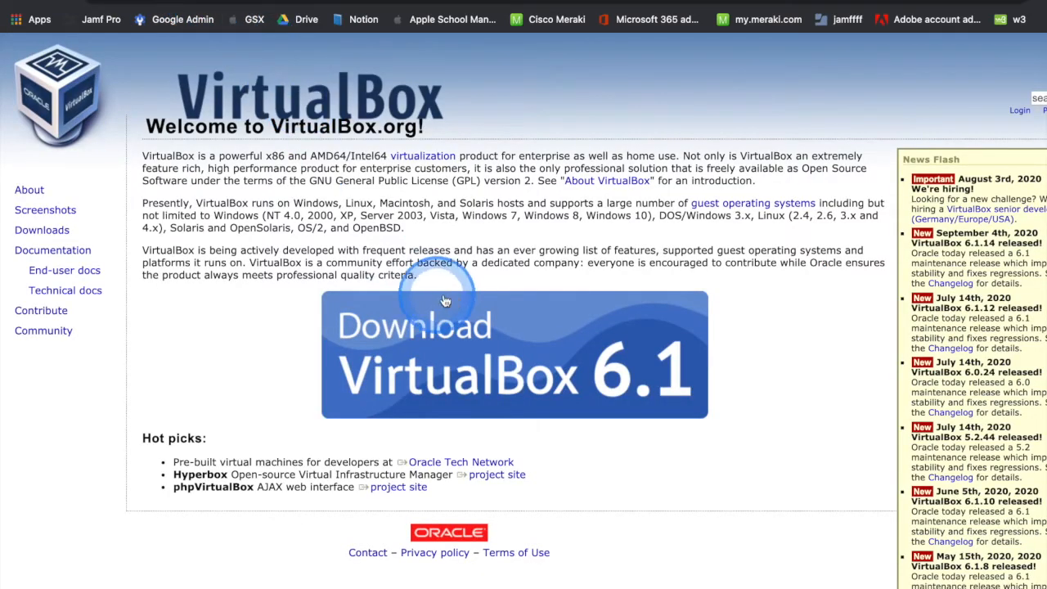
pyautogui.click(477, 332)
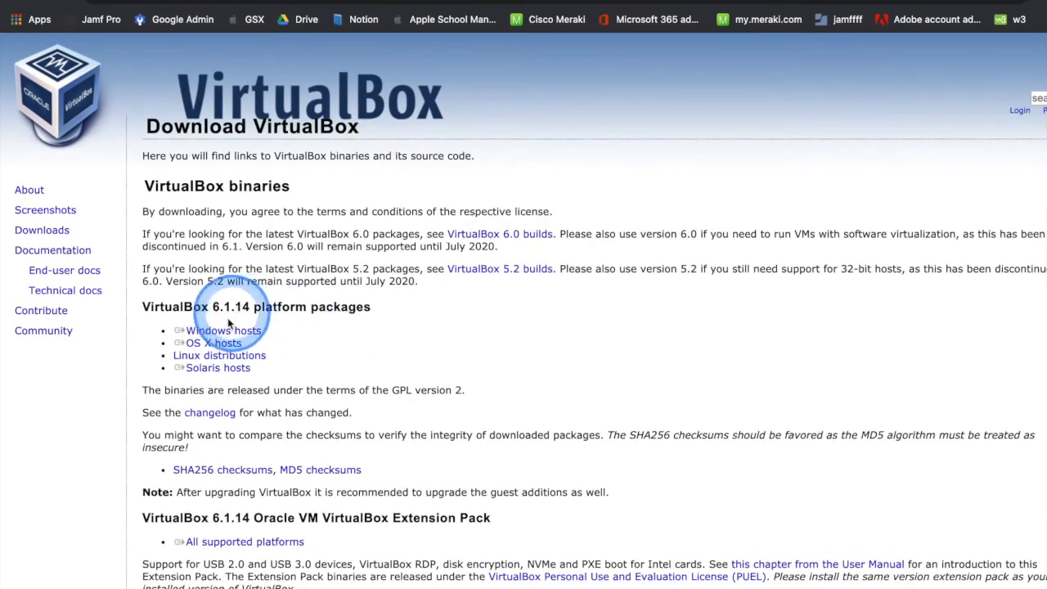
pyautogui.click(211, 345)
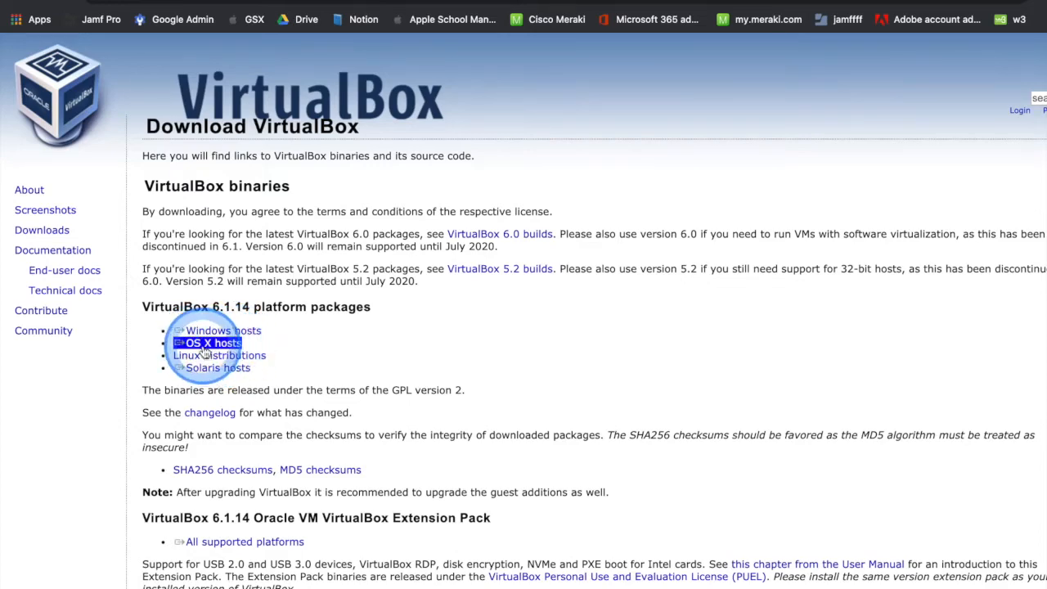
pyautogui.click(278, 1)
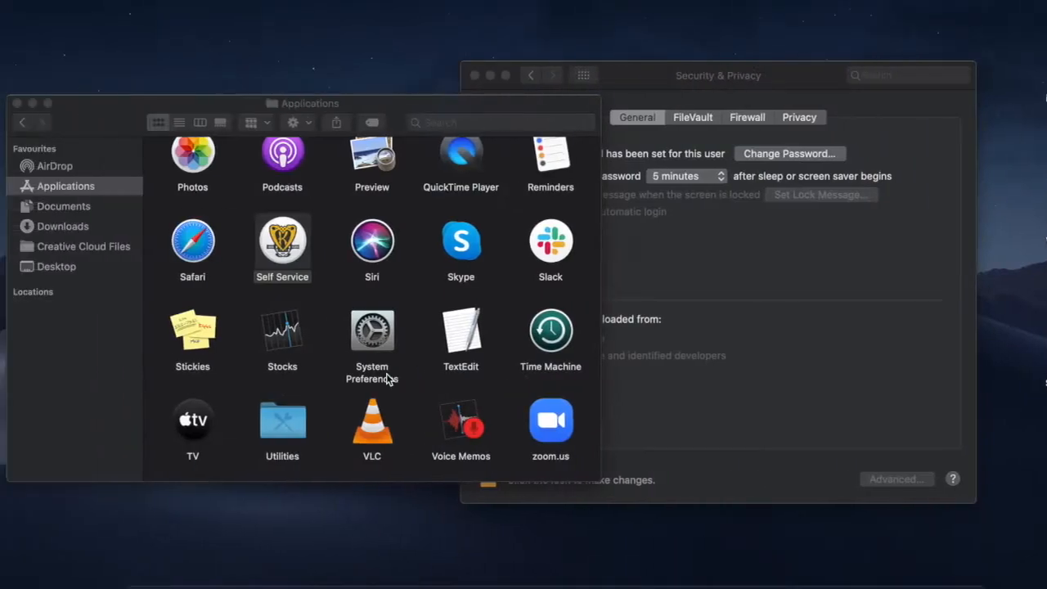
# Open the VirtualBox-6.1.14-140239-OSX.dmg disk image from the Downloads folder in Finder
pyautogui.click(70, 228)
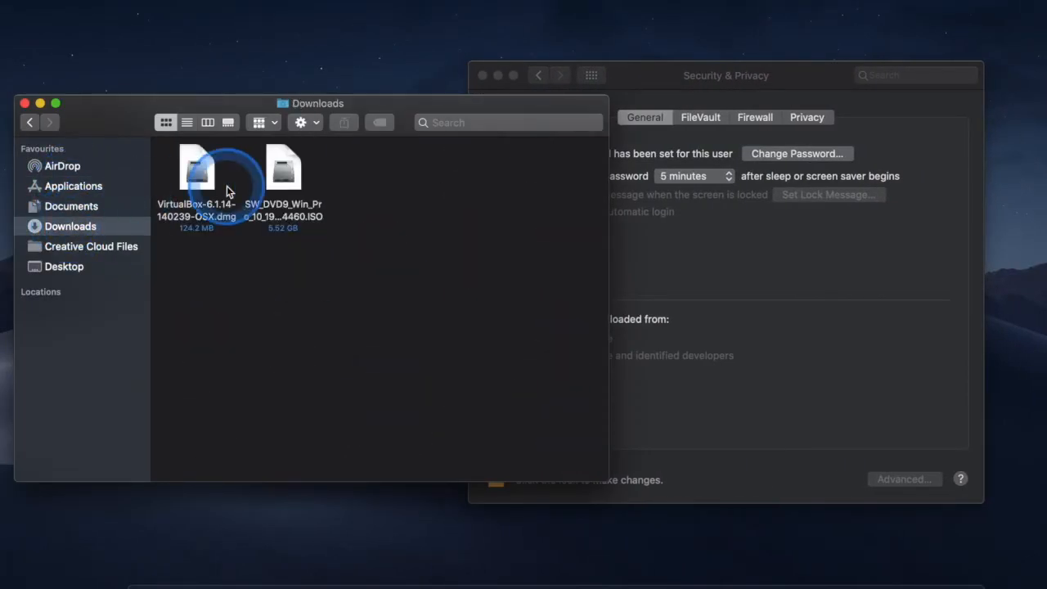
pyautogui.click(206, 178)
pyautogui.doubleClick(207, 178)
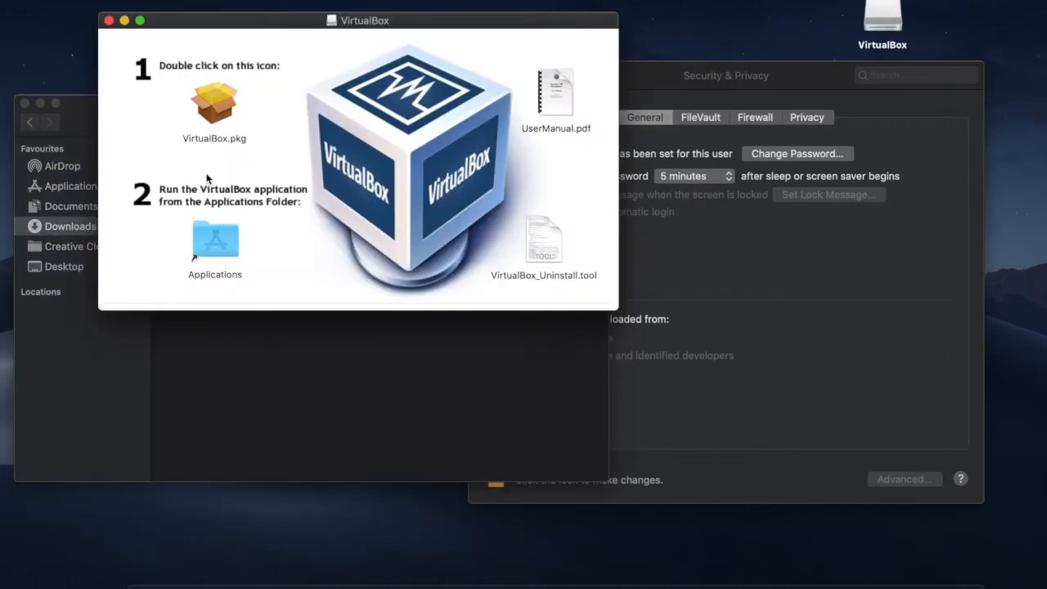
# Run VirtualBox.pkg and proceed with the Oracle VM VirtualBox installation
pyautogui.click(230, 107)
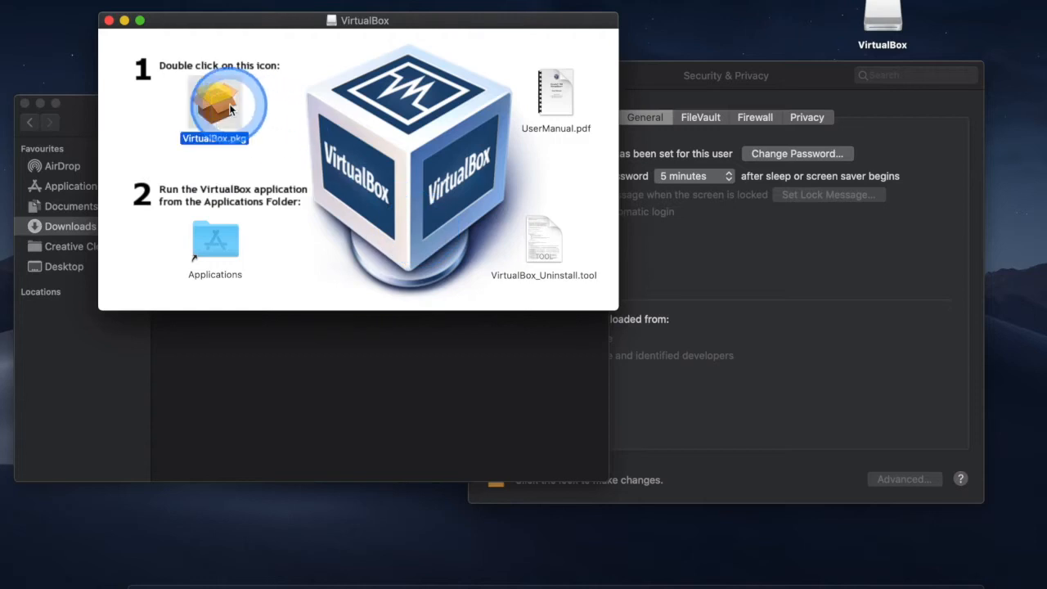
pyautogui.doubleClick(229, 107)
pyautogui.click(667, 196)
pyautogui.click(756, 398)
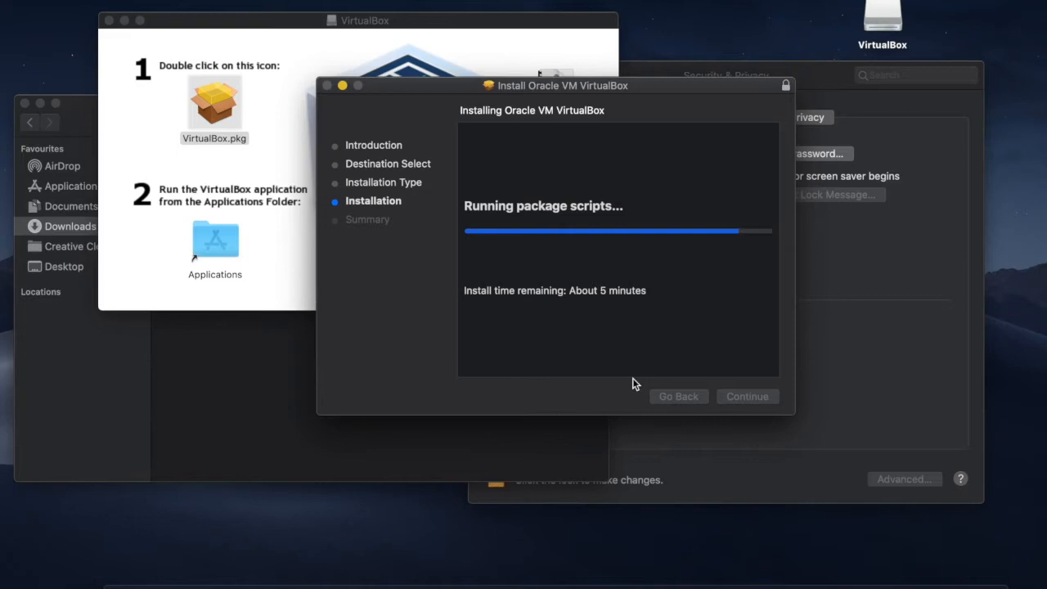
# Close the completed VirtualBox installer and move it to the Bin
pyautogui.click(939, 188)
pyautogui.click(418, 305)
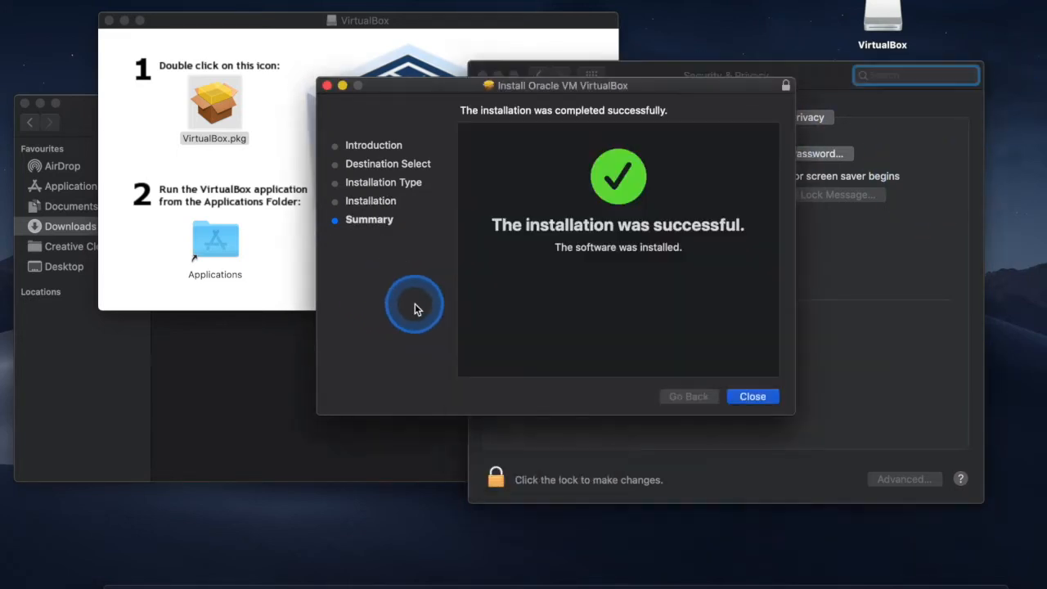
pyautogui.click(763, 399)
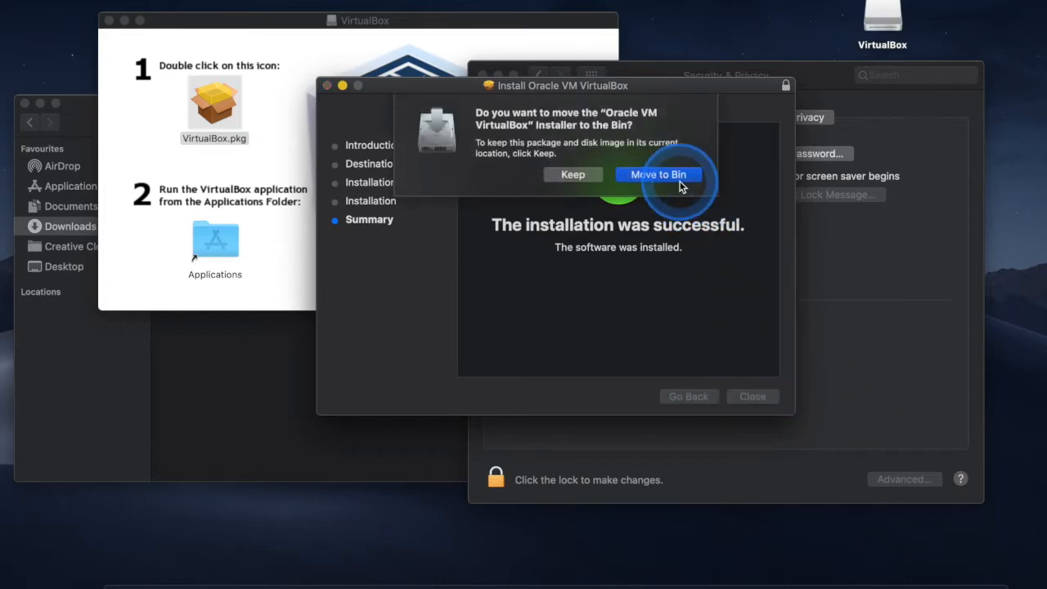
pyautogui.click(680, 172)
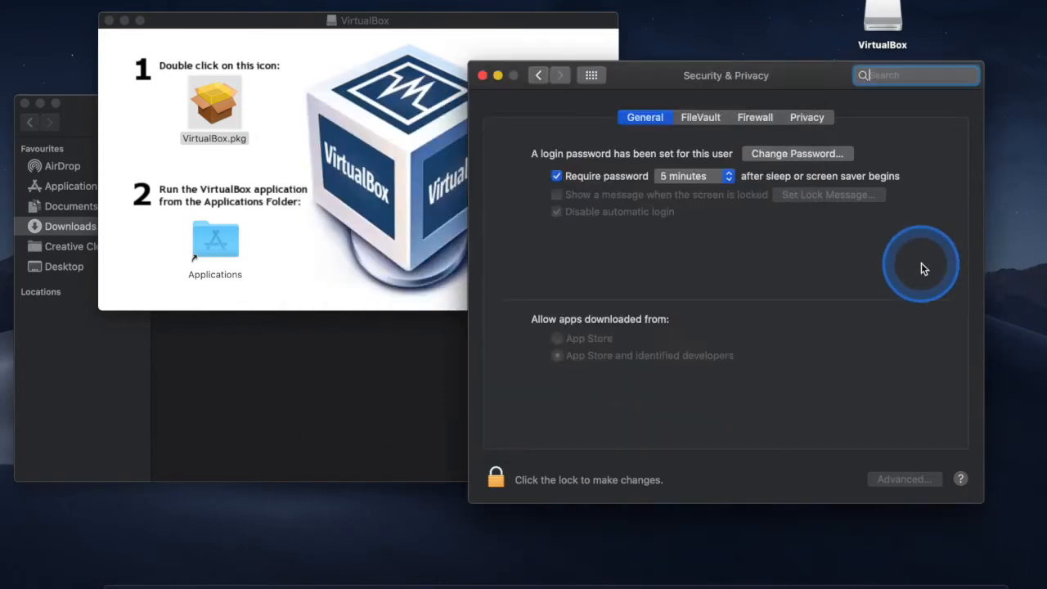
# Close the Security & Privacy window and launch VirtualBox from the Applications folder
pyautogui.moveTo(759, 76); pyautogui.dragTo(570, 23)
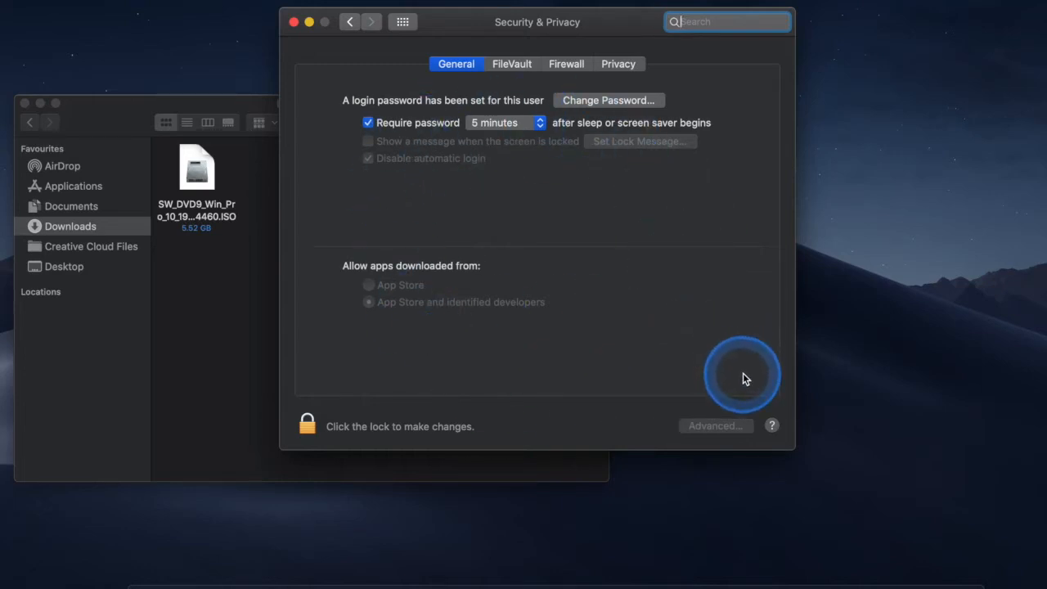
pyautogui.click(294, 23)
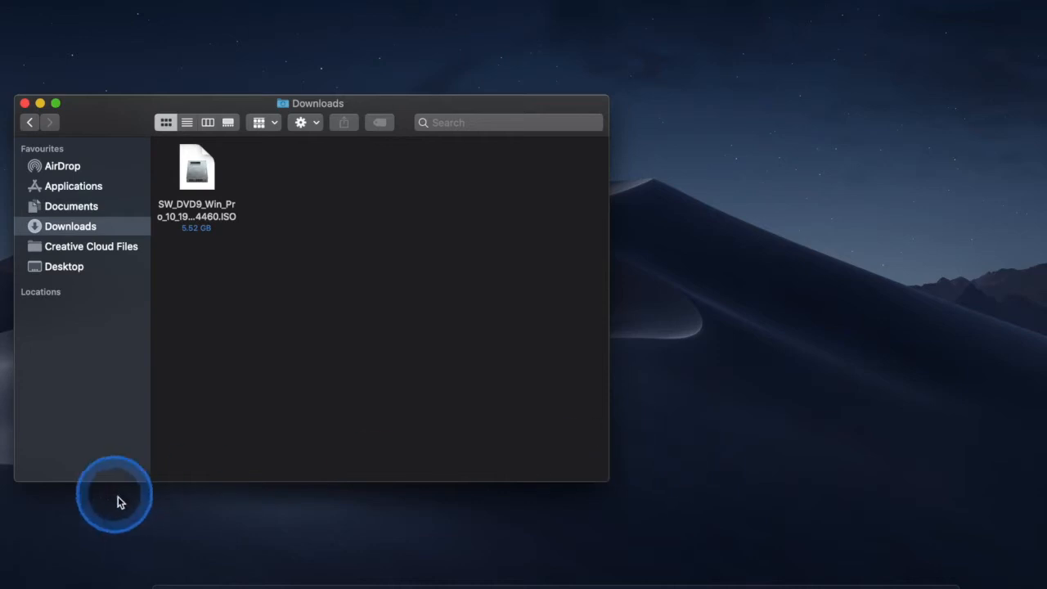
pyautogui.click(76, 187)
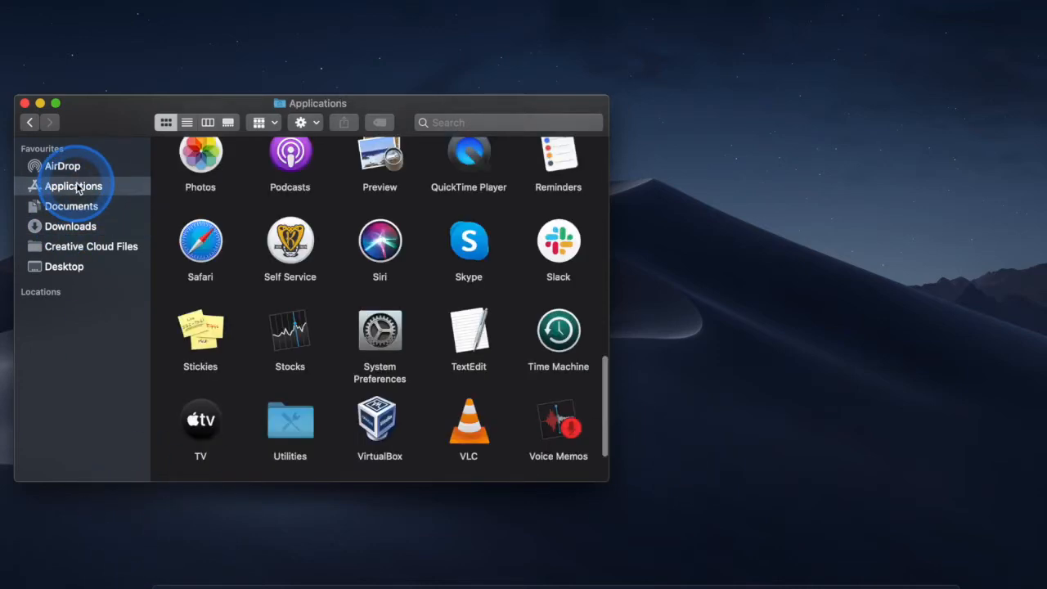
pyautogui.scroll(-3, 373, 384)
pyautogui.doubleClick(372, 333)
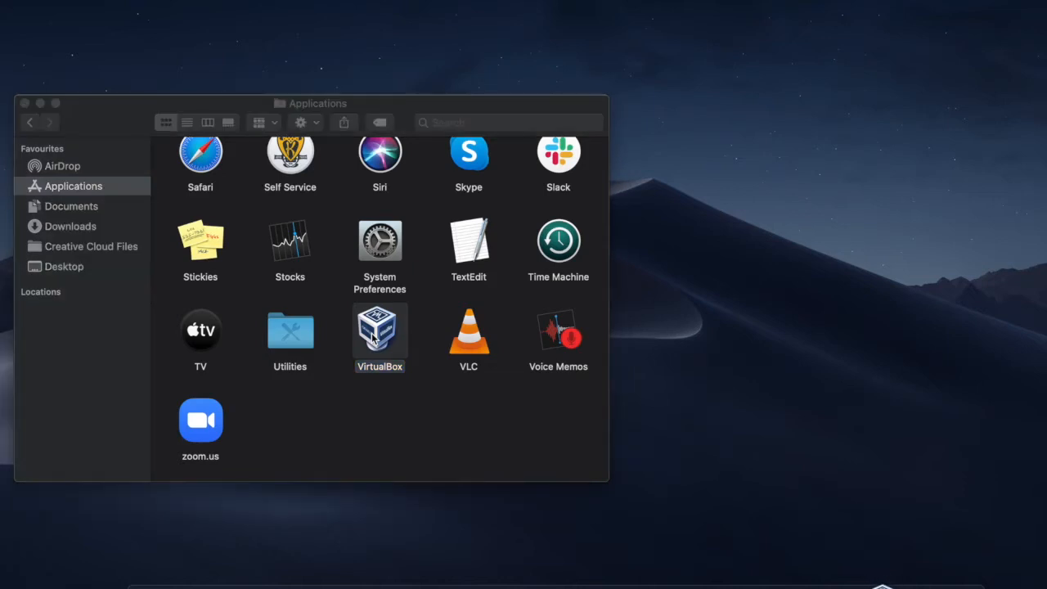
# Show the Downloads folder in Finder and bring the VirtualBox Manager back to the front
pyautogui.click(77, 227)
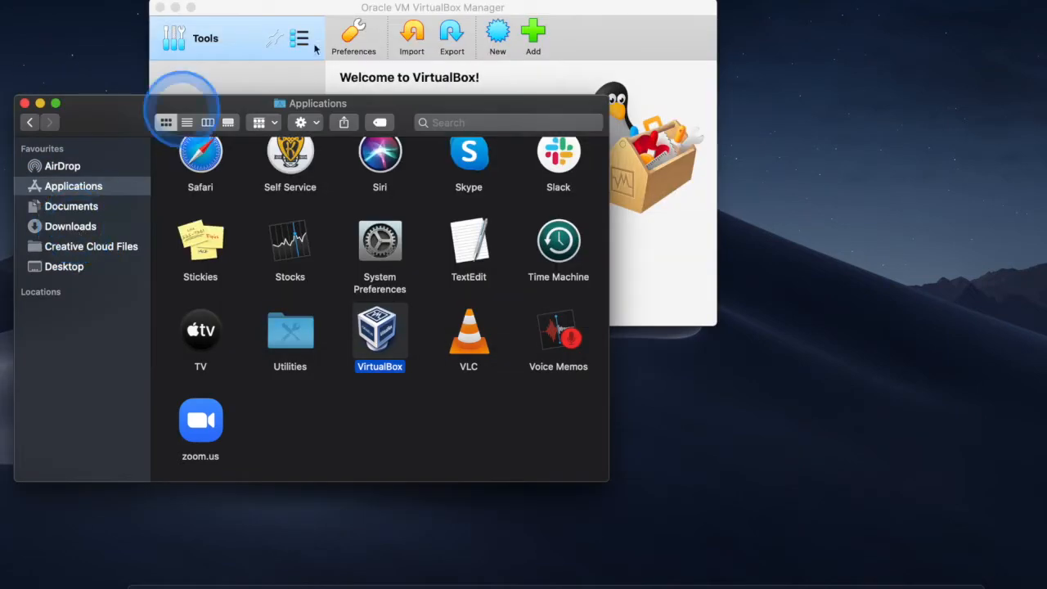
pyautogui.click(70, 227)
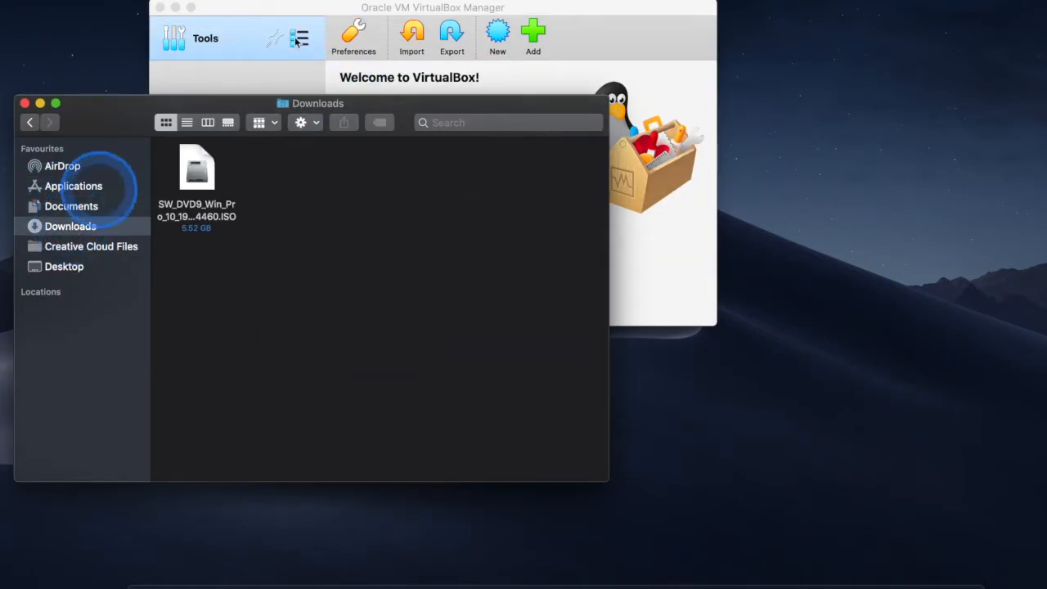
pyautogui.click(617, 8)
# Start a new virtual machine named windows10 for Windows 10 (64-bit) and set its base memory to 4743 MB
pyautogui.click(497, 32)
pyautogui.click(485, 174)
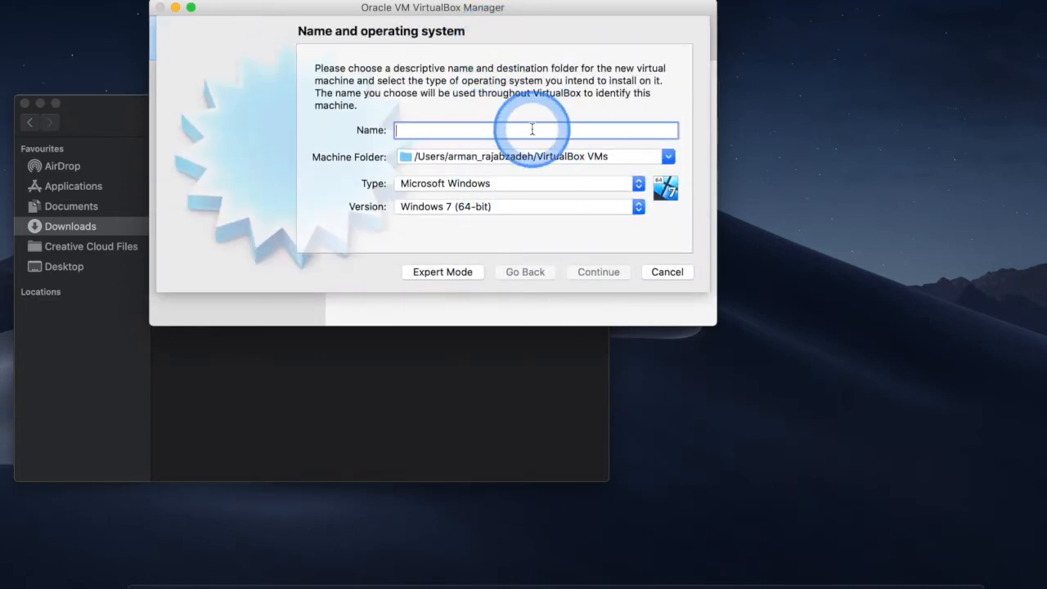
pyautogui.write('windows10')
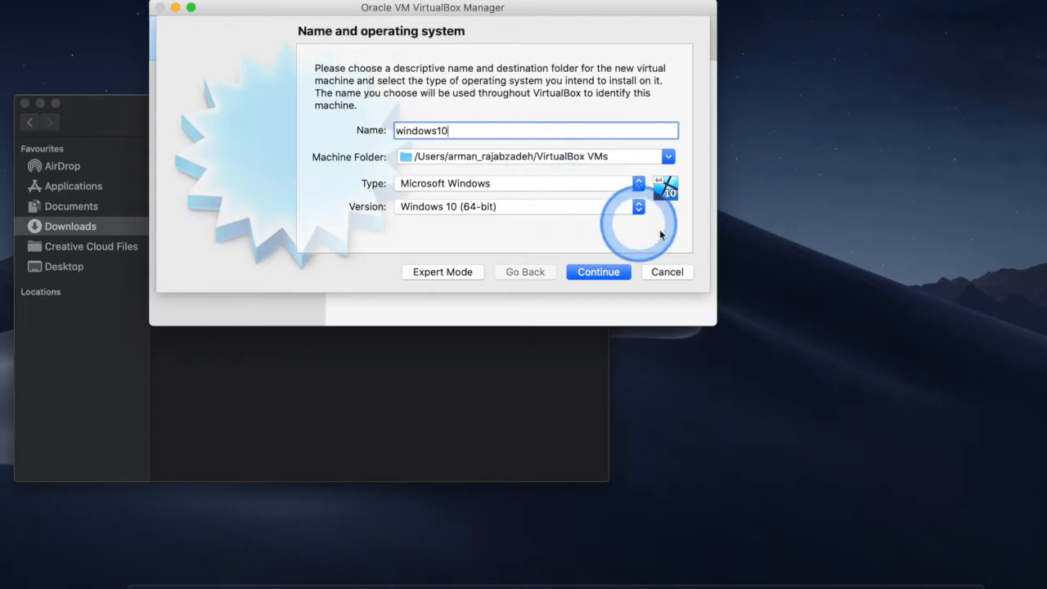
pyautogui.click(601, 272)
pyautogui.moveTo(450, 131); pyautogui.dragTo(479, 132)
pyautogui.click(616, 269)
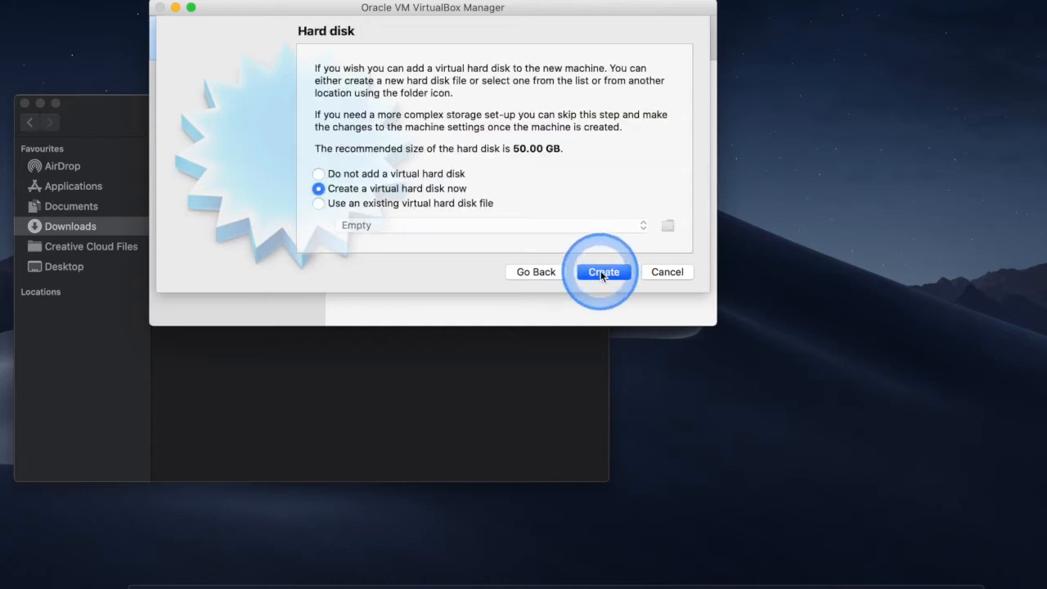
# Create a dynamically allocated VDI virtual hard disk of 50.00 GB for the windows10 machine
pyautogui.click(601, 271)
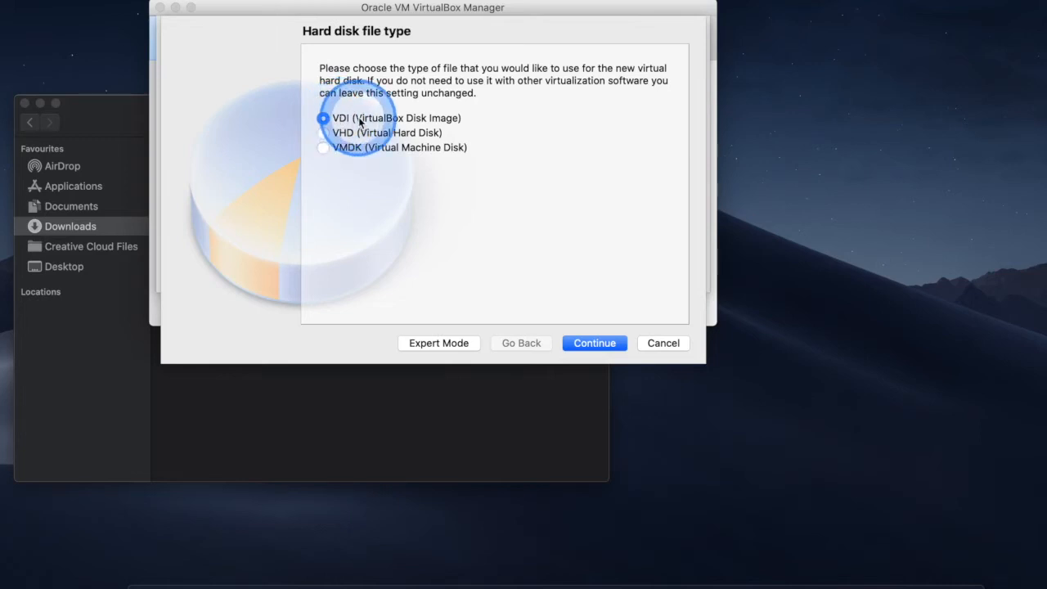
pyautogui.click(598, 342)
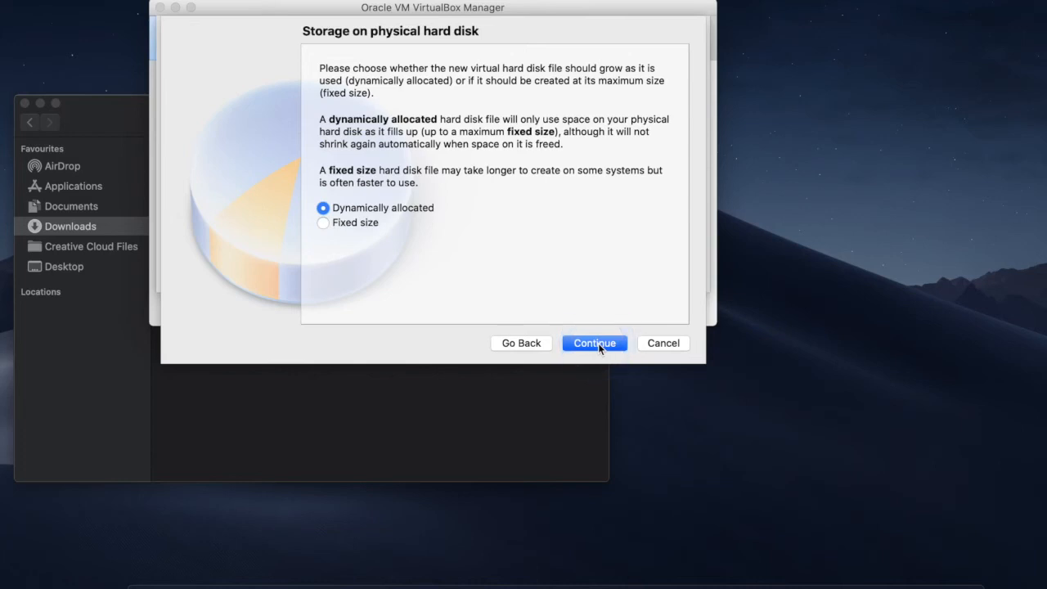
pyautogui.click(598, 343)
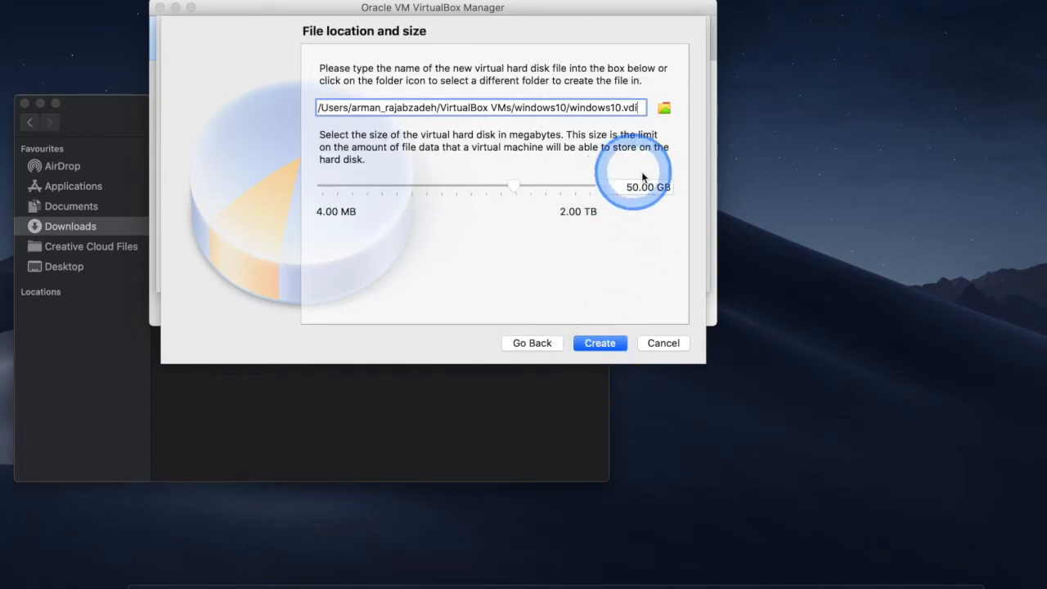
pyautogui.click(595, 346)
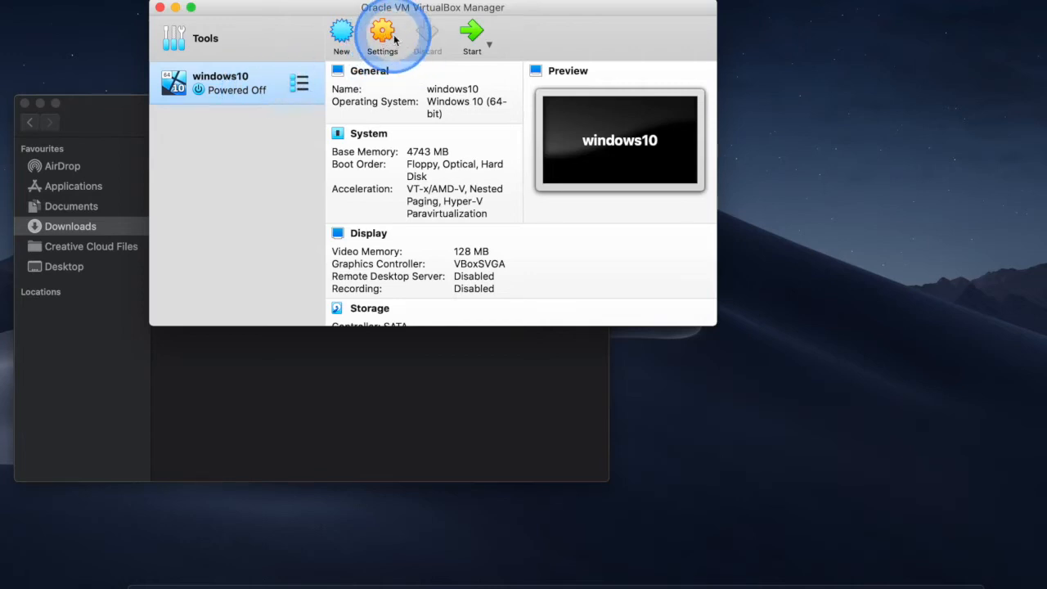
# Start the windows10 machine from SW_DVD9_Win_Pro_10_1909.7_64BIT_English_Pro_Ent_EDU_N_MLF_X22-34460.ISO in Downloads, added as its optical disk
pyautogui.moveTo(547, 7); pyautogui.dragTo(745, 111)
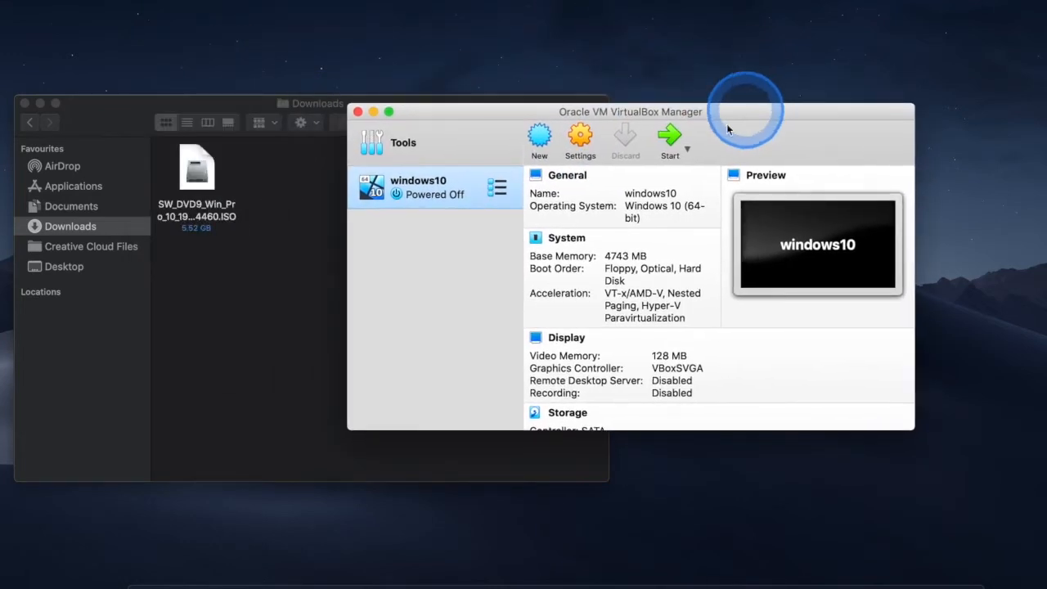
pyautogui.click(670, 144)
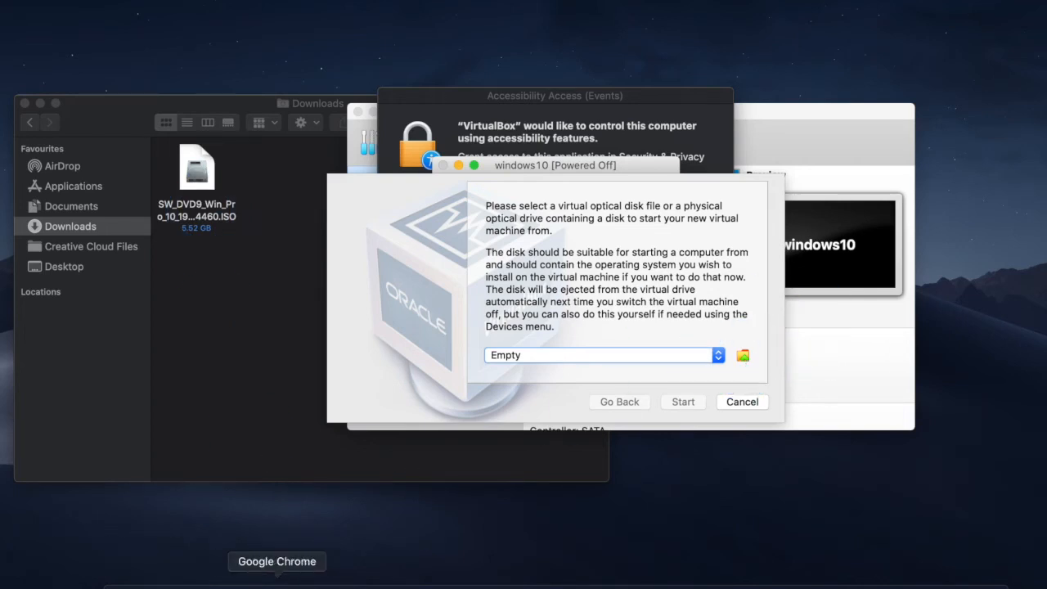
pyautogui.click(743, 355)
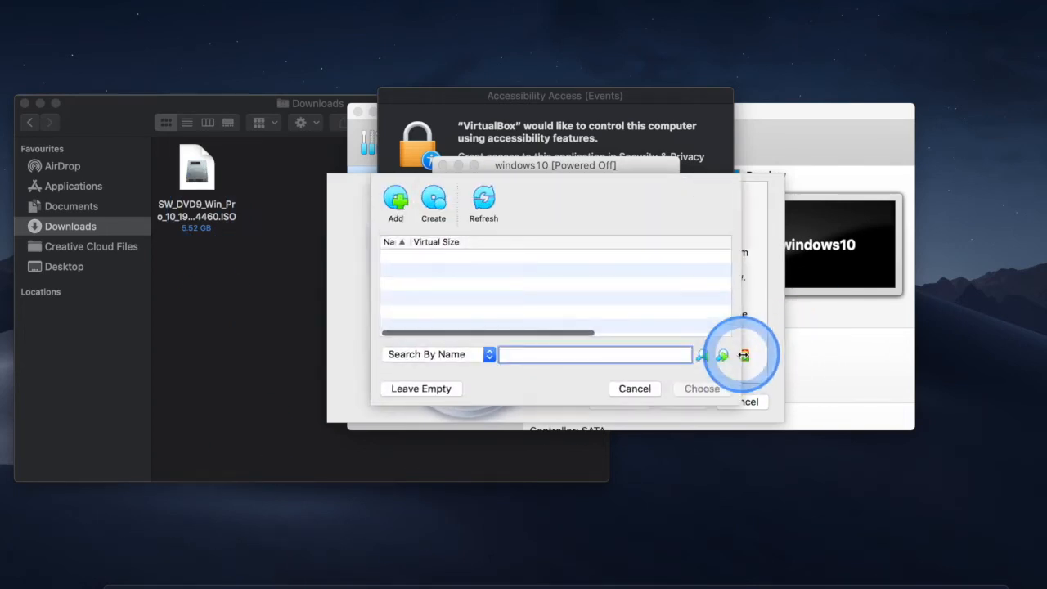
pyautogui.click(397, 203)
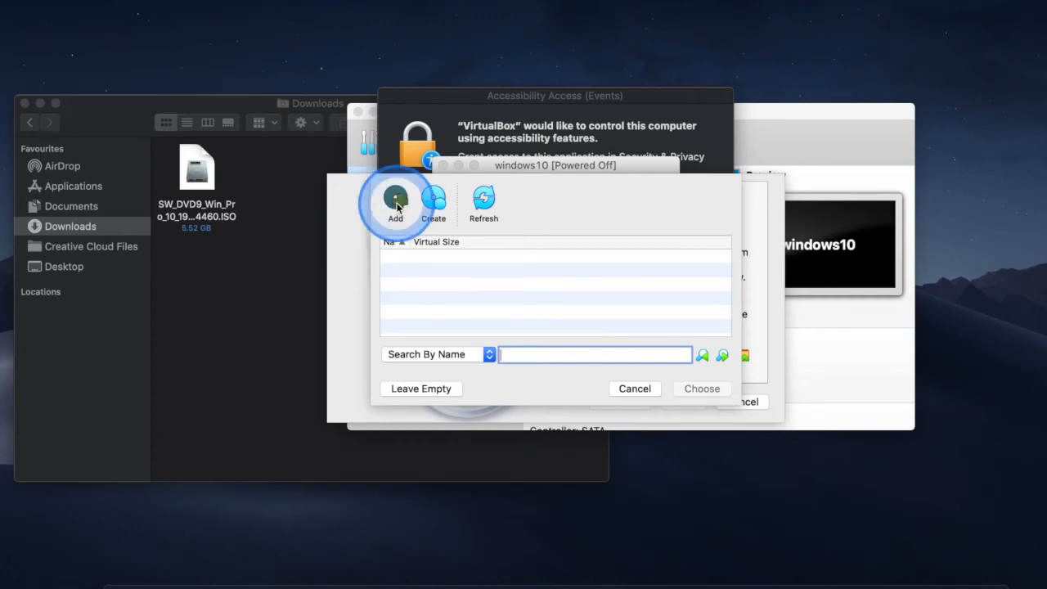
pyautogui.click(318, 276)
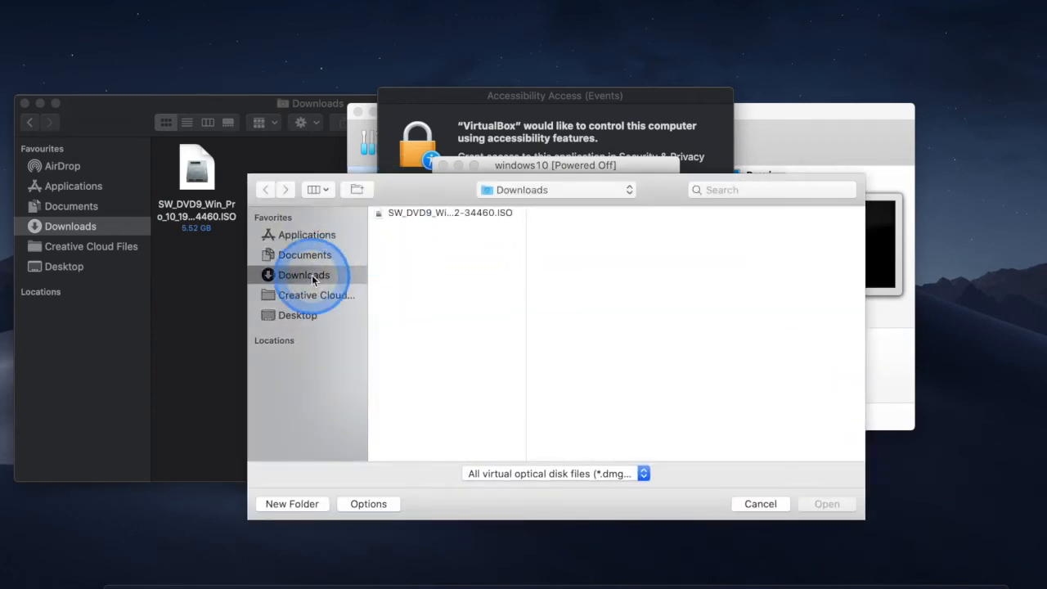
pyautogui.click(463, 214)
pyautogui.click(847, 501)
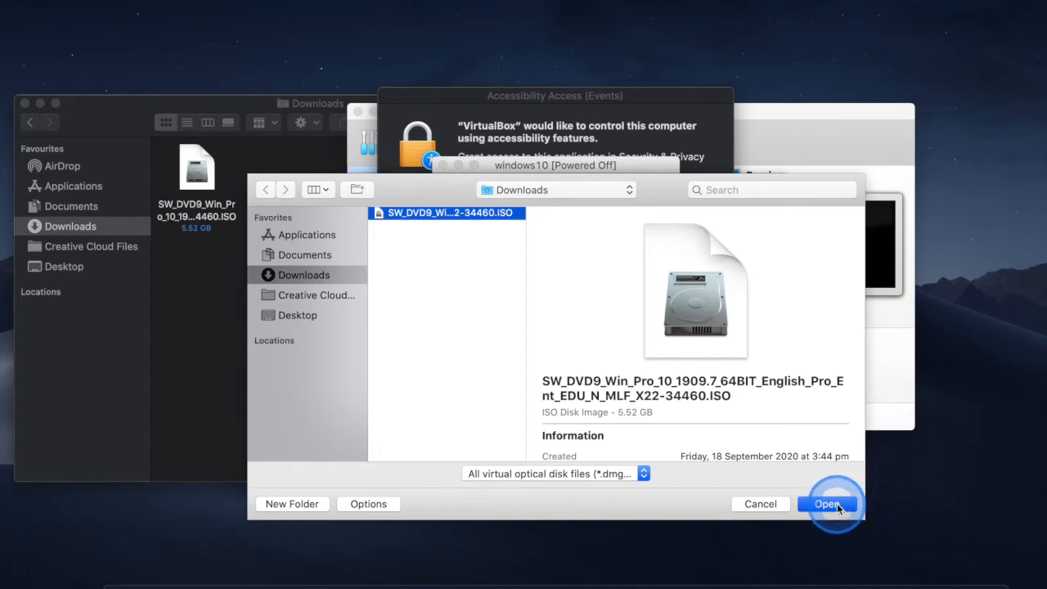
pyautogui.click(708, 391)
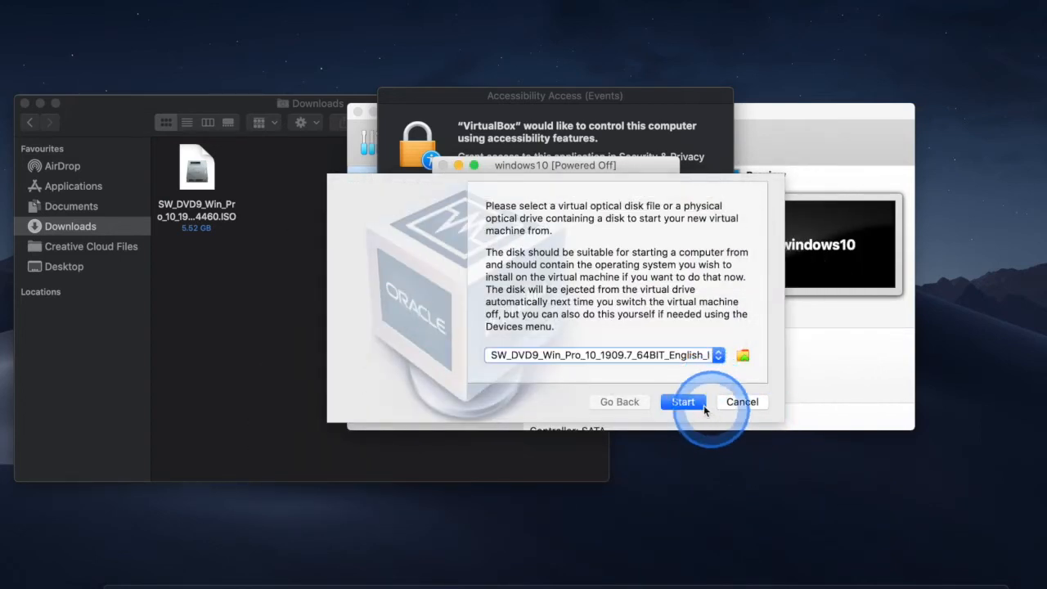
pyautogui.click(692, 400)
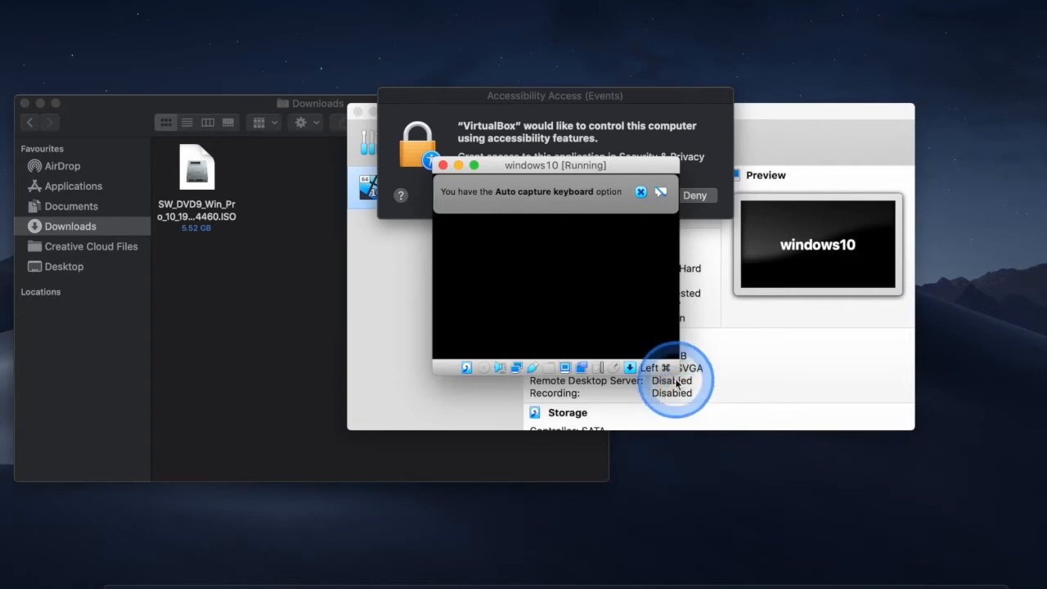
# Enlarge and reposition the running windows10 window, and deny VirtualBox's accessibility access request
pyautogui.moveTo(681, 375); pyautogui.dragTo(961, 518)
pyautogui.moveTo(794, 171); pyautogui.dragTo(646, 201)
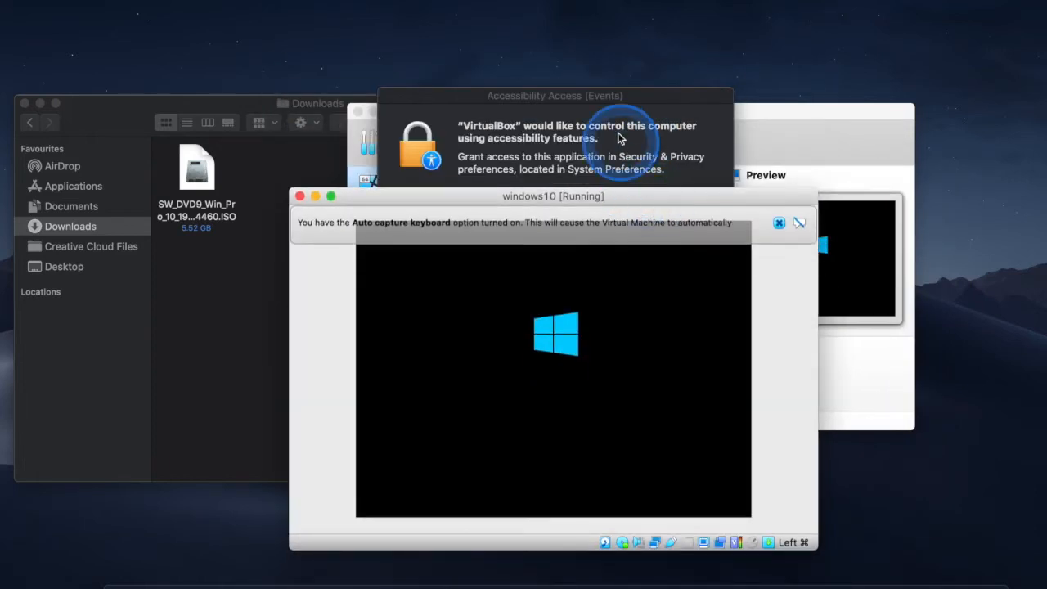
pyautogui.click(685, 197)
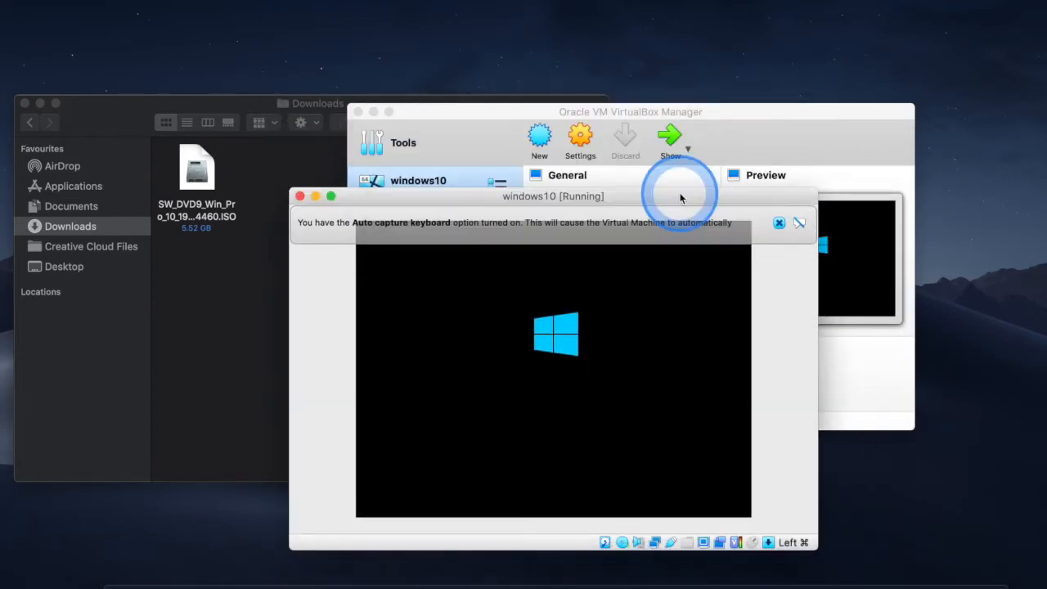
pyautogui.moveTo(619, 201); pyautogui.dragTo(597, 34)
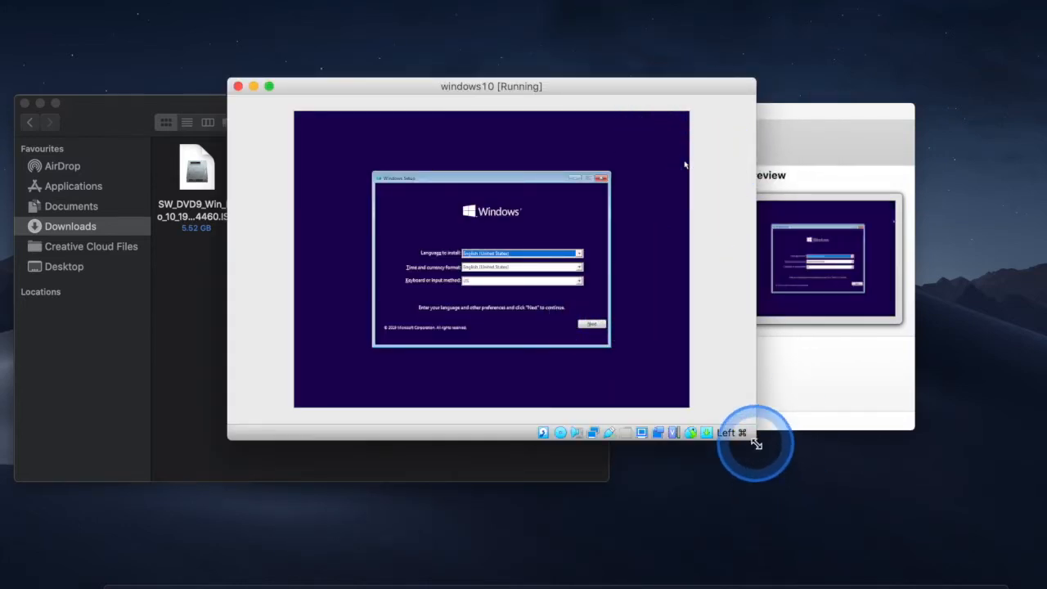
# Enlarge and reposition the windows10 window, and start the Windows installation with language and time format English (United States) and keyboard US
pyautogui.moveTo(757, 439); pyautogui.dragTo(970, 577)
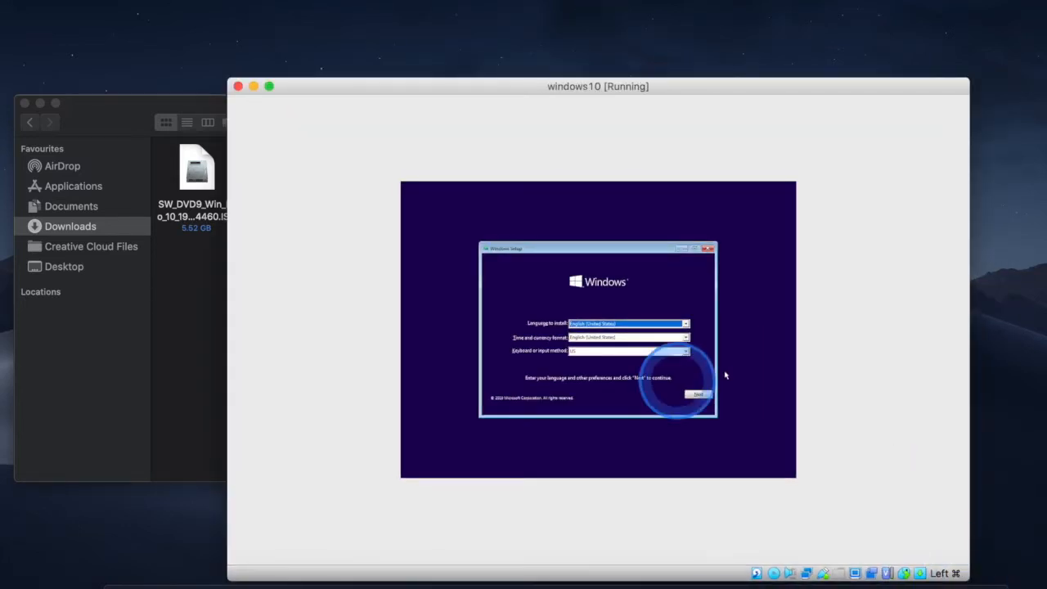
pyautogui.click(700, 396)
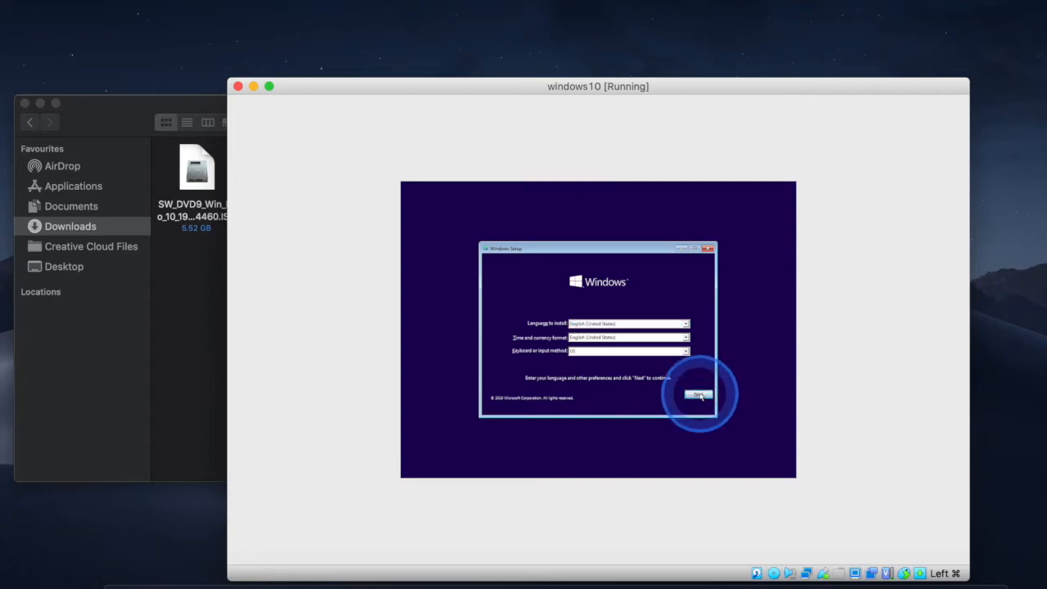
pyautogui.click(592, 333)
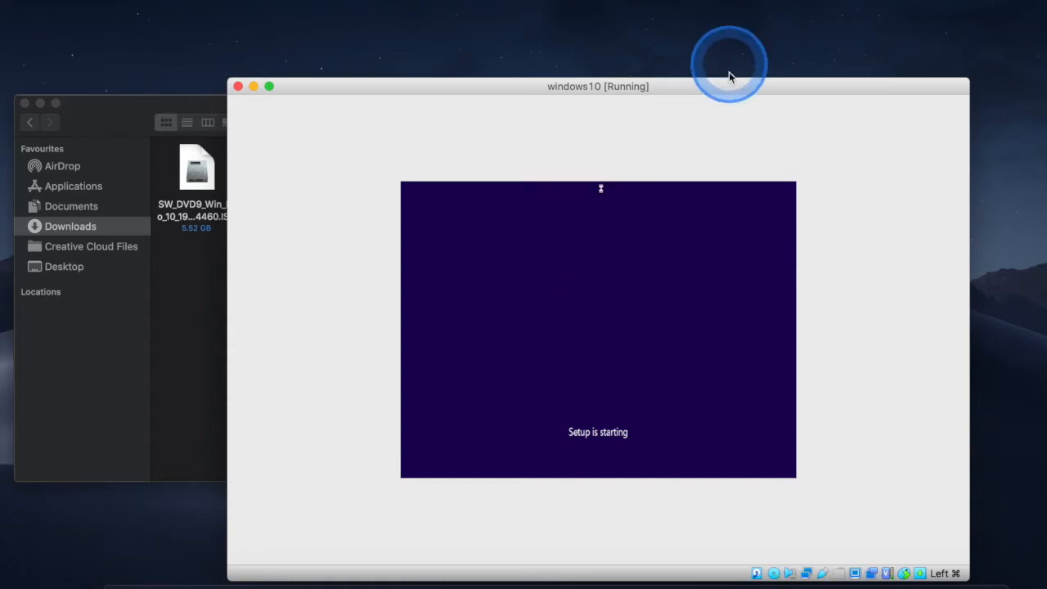
pyautogui.moveTo(724, 90); pyautogui.dragTo(638, 19)
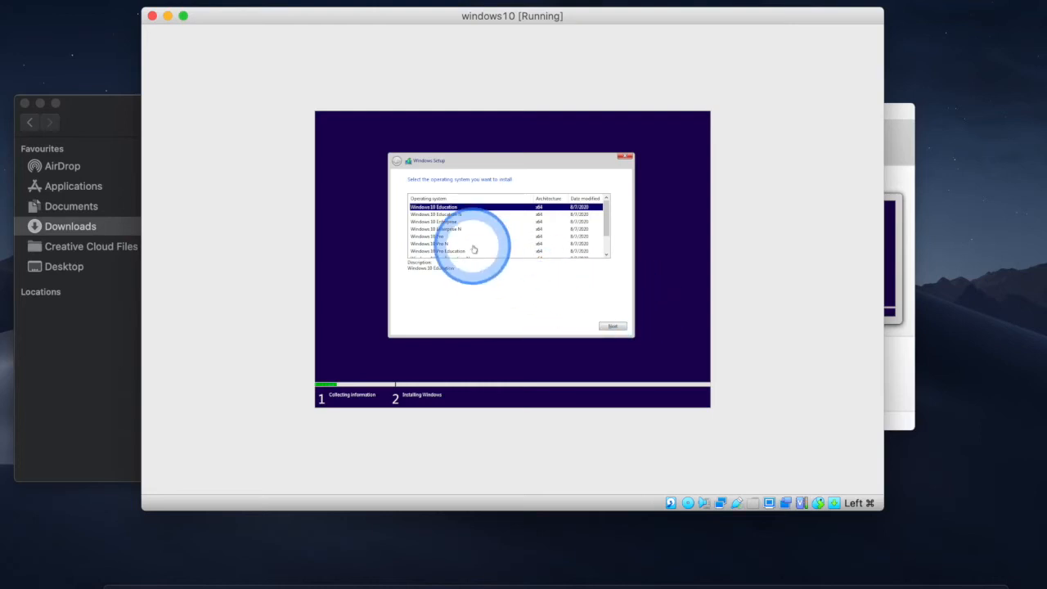
# Accept the license terms for Windows 10 Education and install it with the Custom option on Drive 0's unallocated space
pyautogui.click(615, 327)
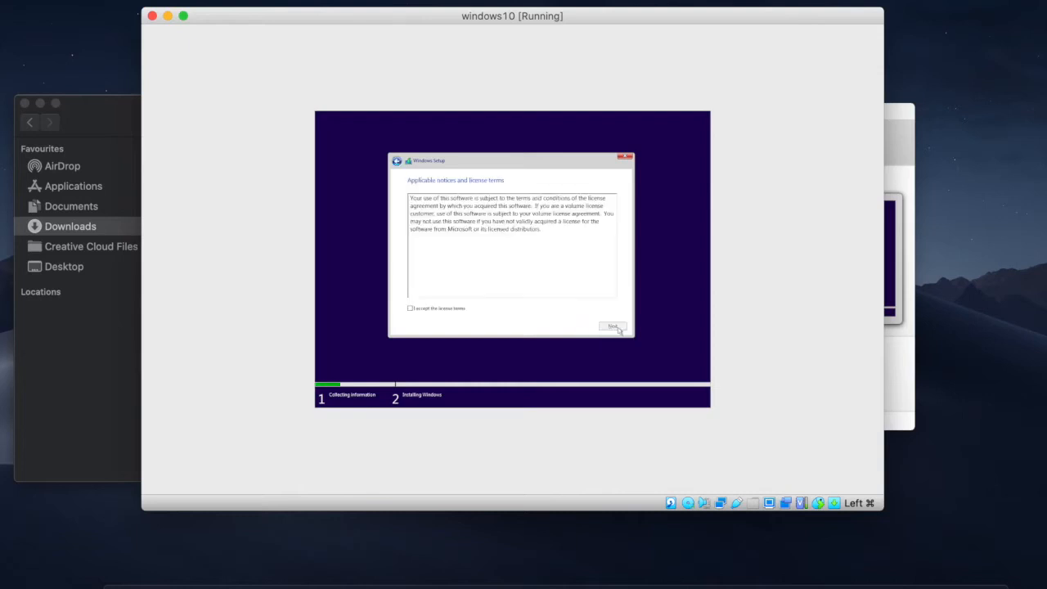
pyautogui.click(465, 310)
pyautogui.click(612, 326)
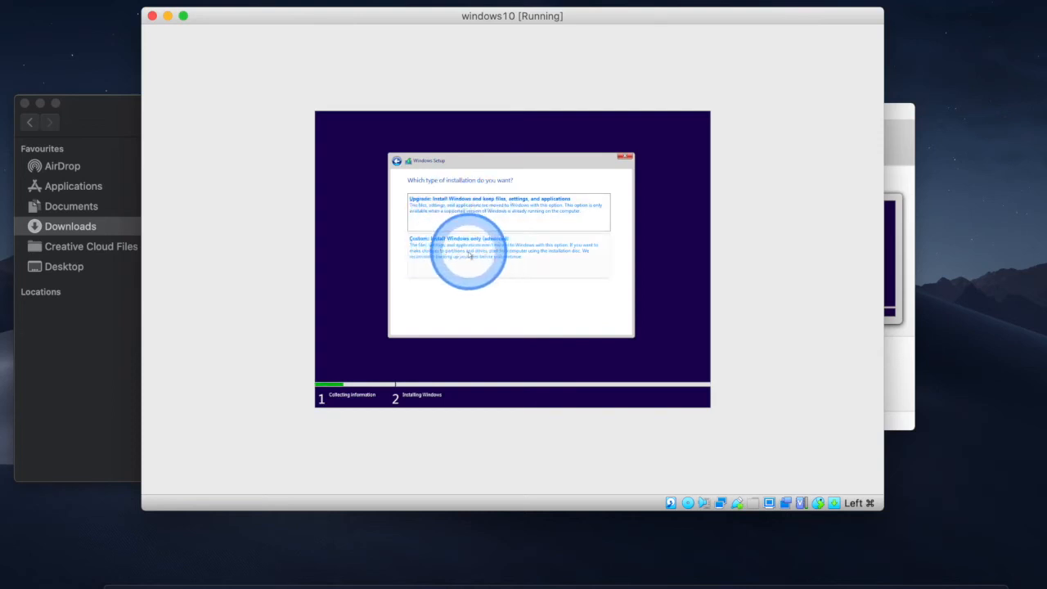
pyautogui.click(471, 256)
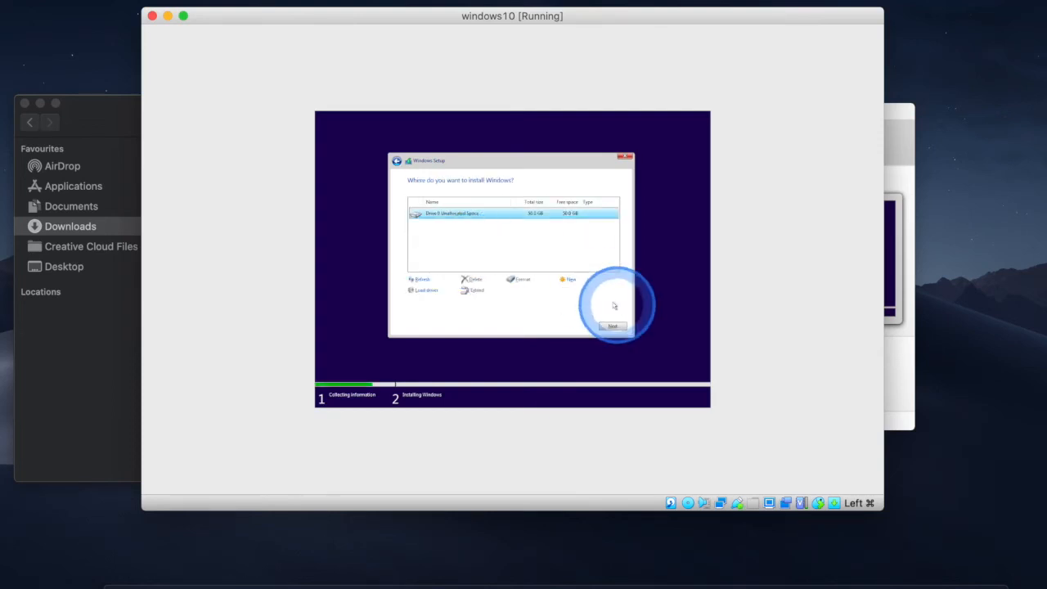
pyautogui.click(613, 327)
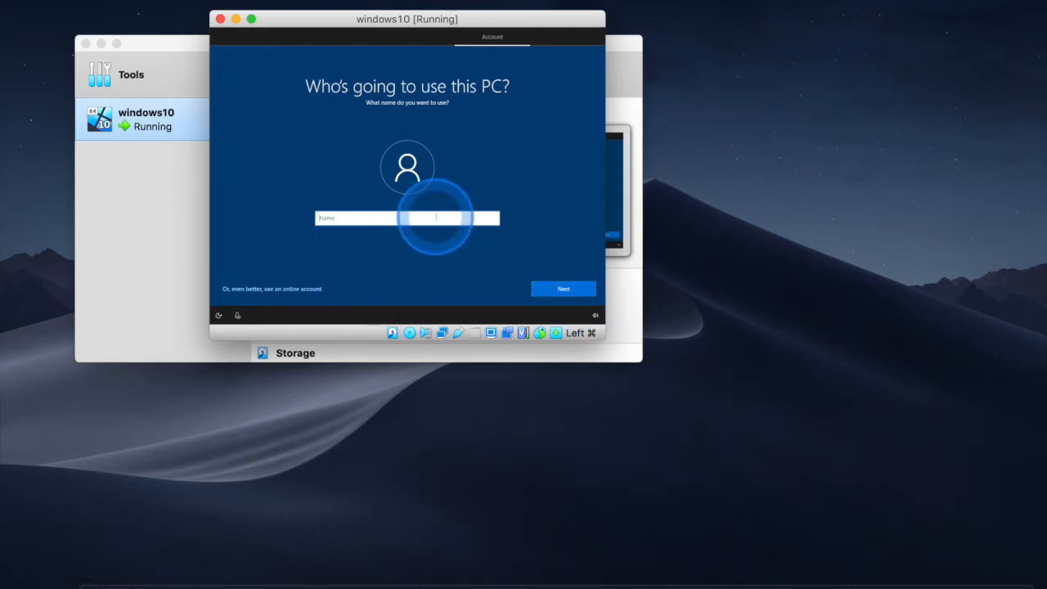
# Enter the user's name for the Windows account, then create and confirm the account password
pyautogui.write('chie')
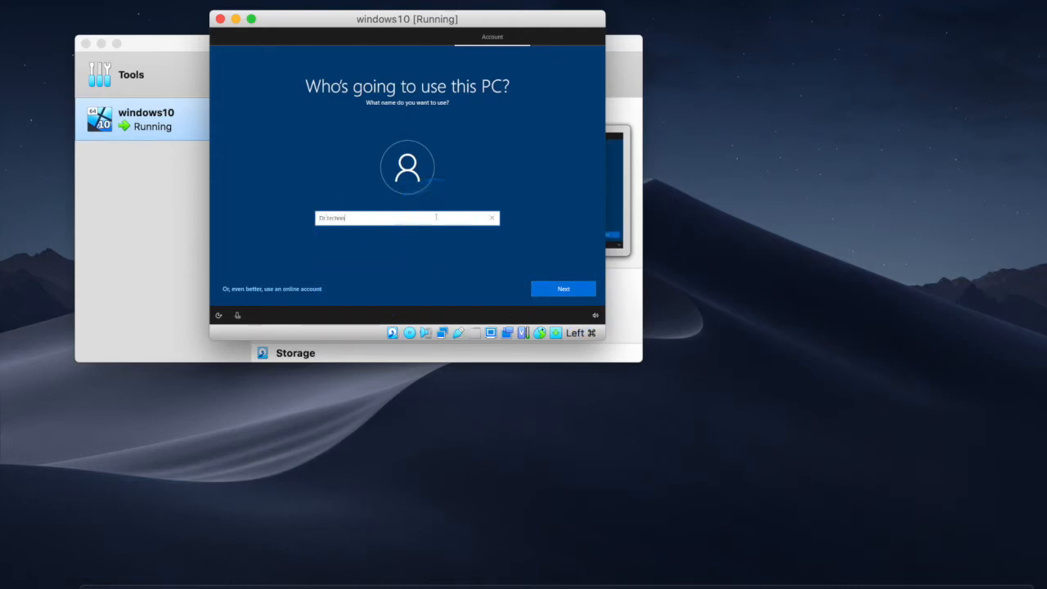
pyautogui.click(565, 293)
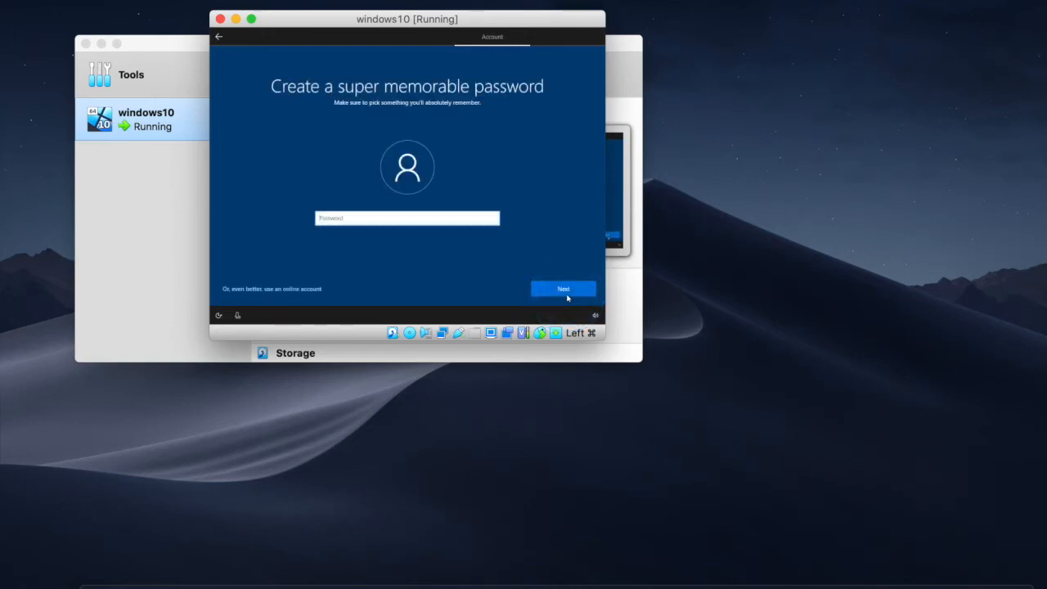
pyautogui.click(568, 298)
pyautogui.write('•••••')
pyautogui.click(568, 292)
pyautogui.click(568, 292)
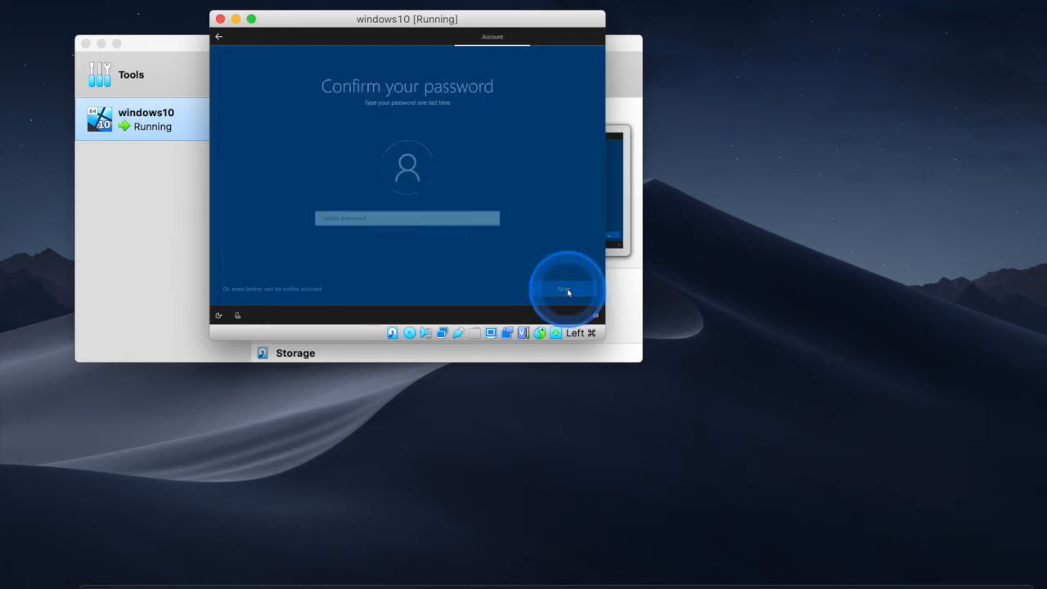
pyautogui.write('••••••••')
pyautogui.click(569, 292)
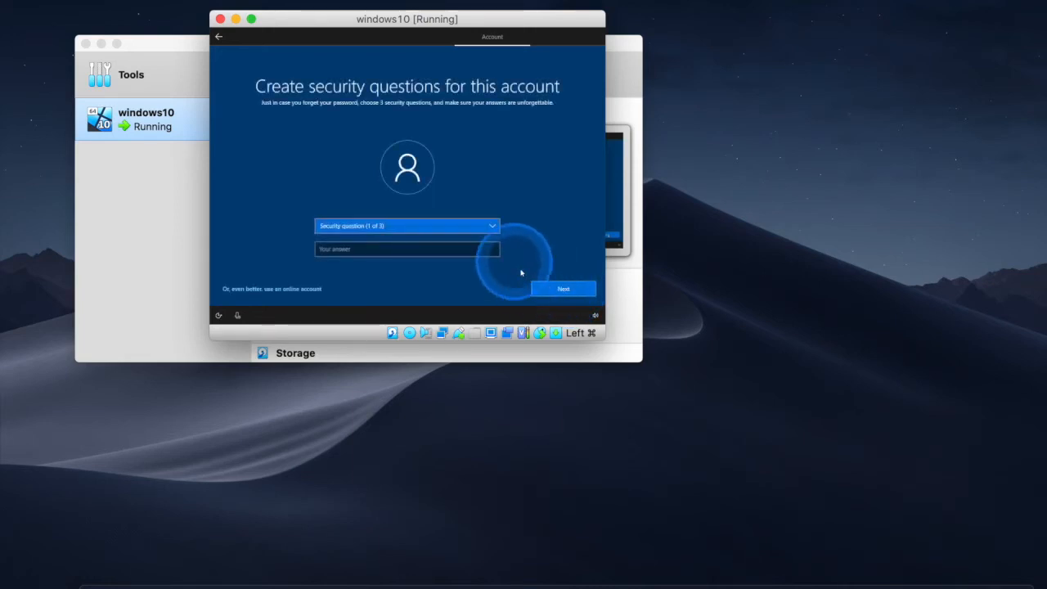
# Choose "What was your first pet's name?" as the first security question and enter its answer
pyautogui.click(489, 228)
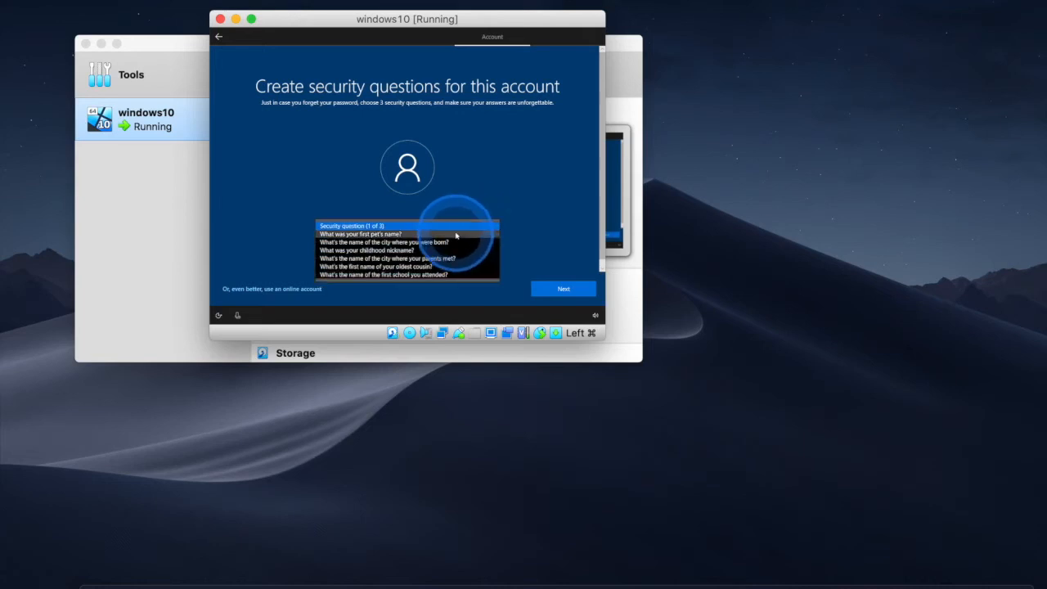
pyautogui.click(455, 235)
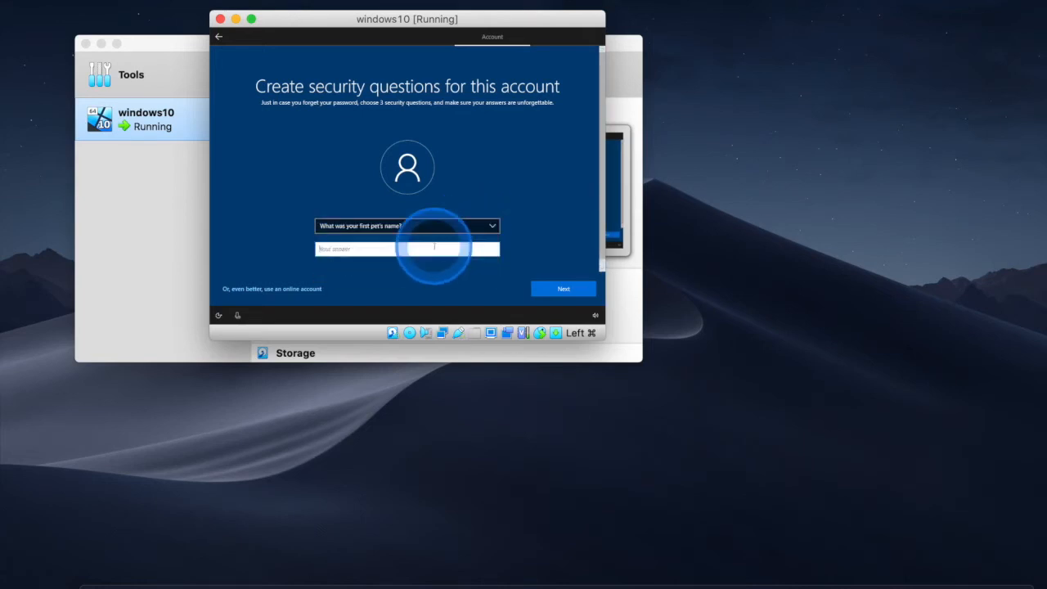
pyautogui.click(572, 287)
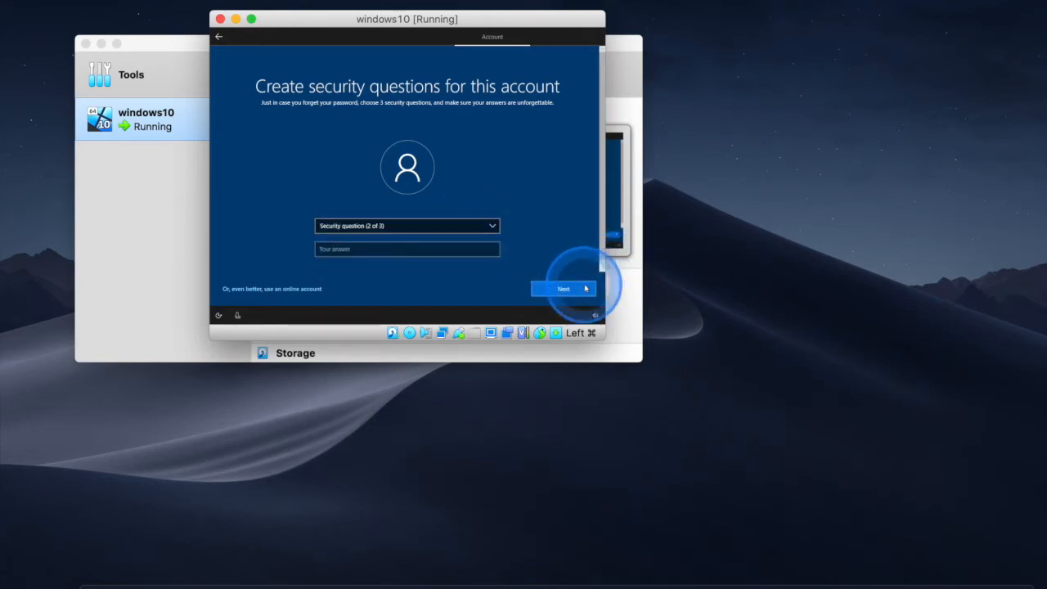
# Choose "What's the name of the city where you were born?" as the second security question and enter its answer
pyautogui.click(484, 227)
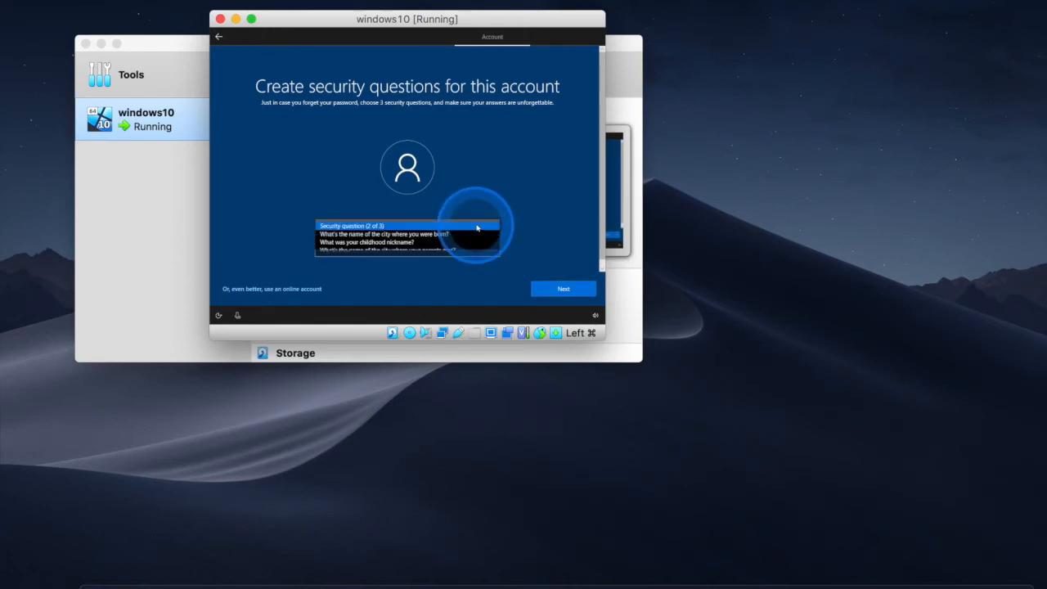
pyautogui.click(428, 234)
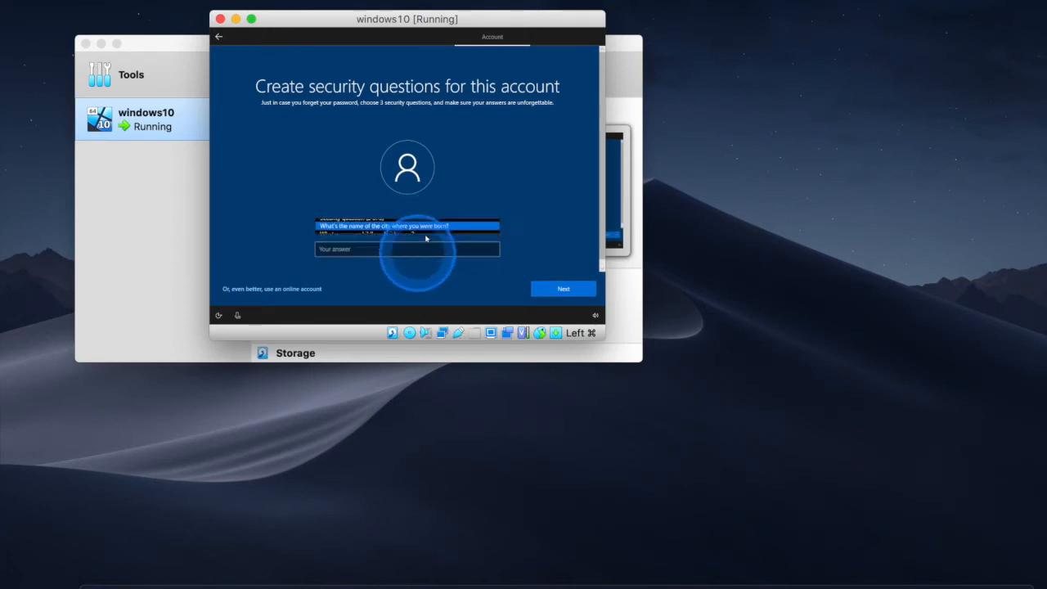
pyautogui.click(414, 260)
pyautogui.write('2')
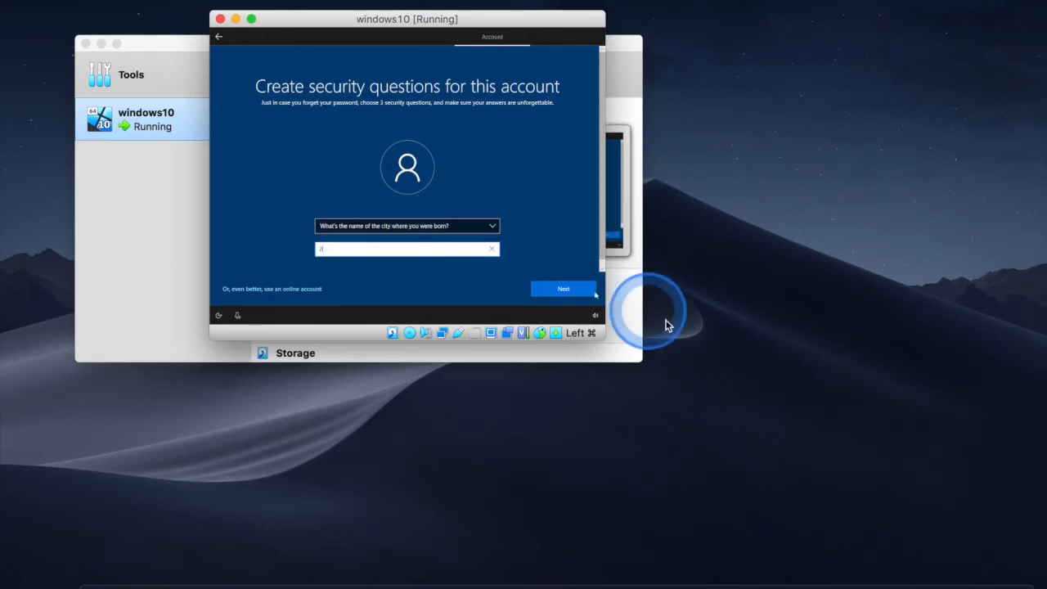
pyautogui.click(584, 295)
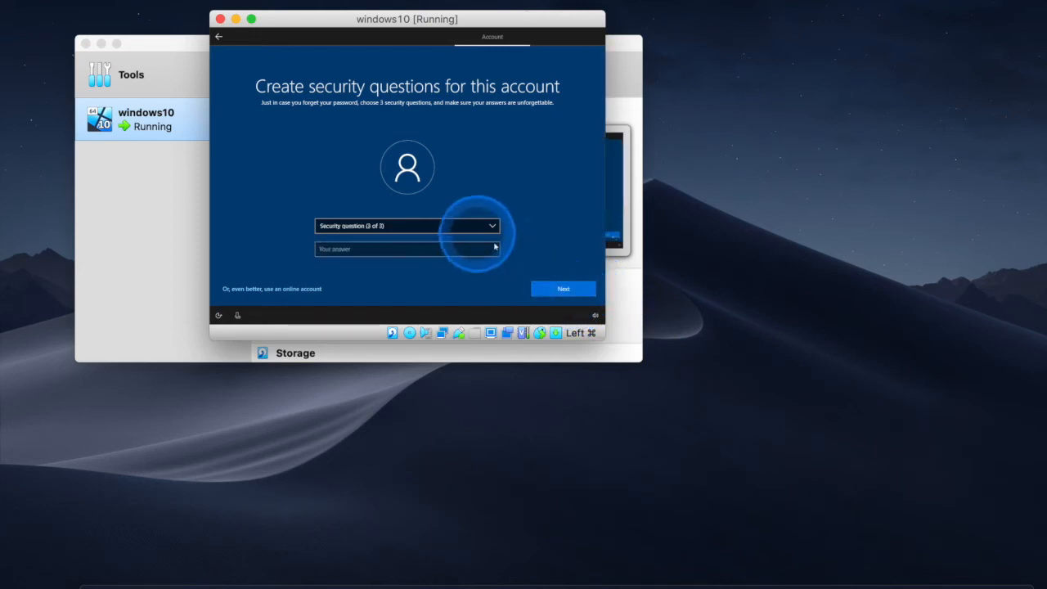
# Choose "What was your childhood nickname?" as the third security question and enter its answer
pyautogui.click(475, 227)
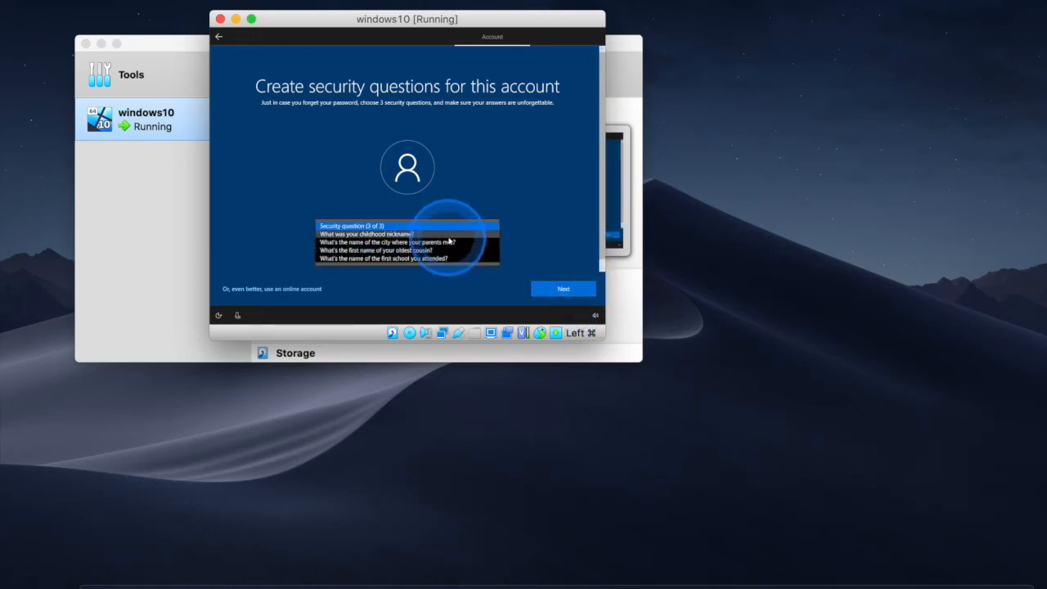
pyautogui.click(452, 239)
pyautogui.click(424, 253)
pyautogui.write('3')
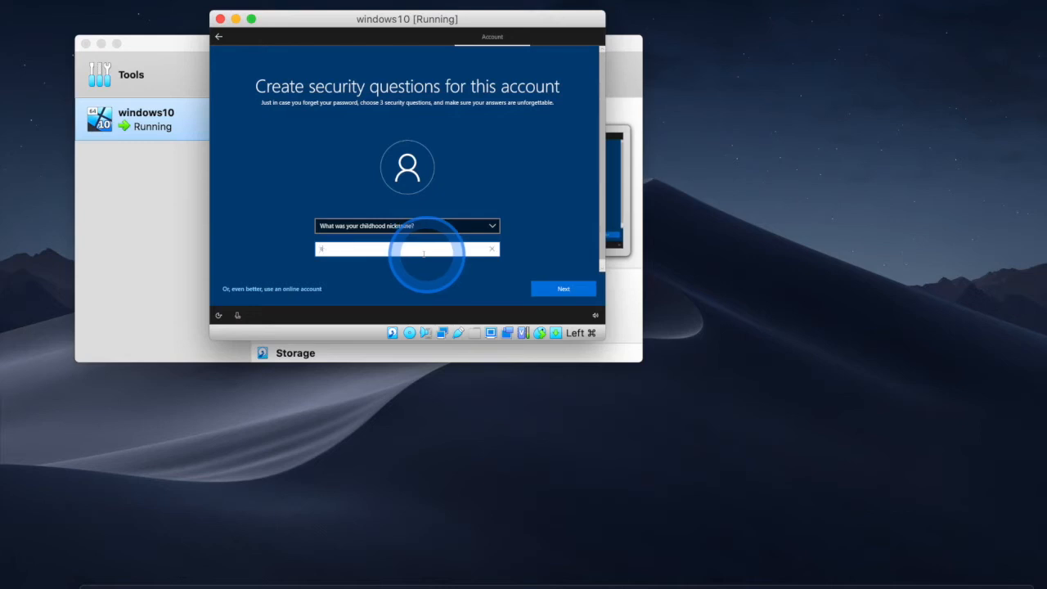
pyautogui.click(577, 291)
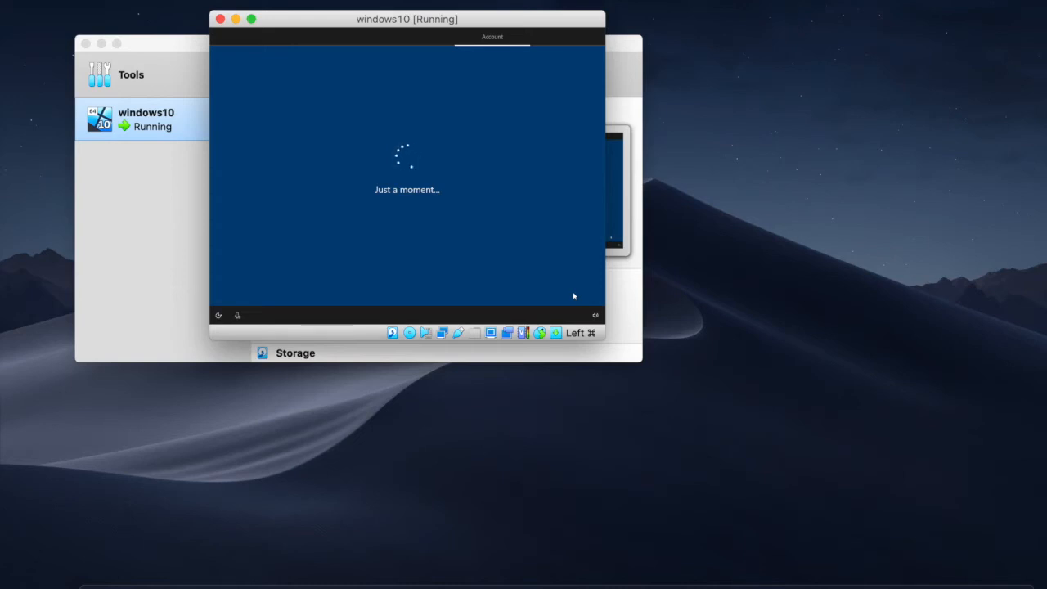
# Enlarge the running windows10 window and move it further down the Mac desktop
pyautogui.moveTo(604, 339); pyautogui.dragTo(716, 399)
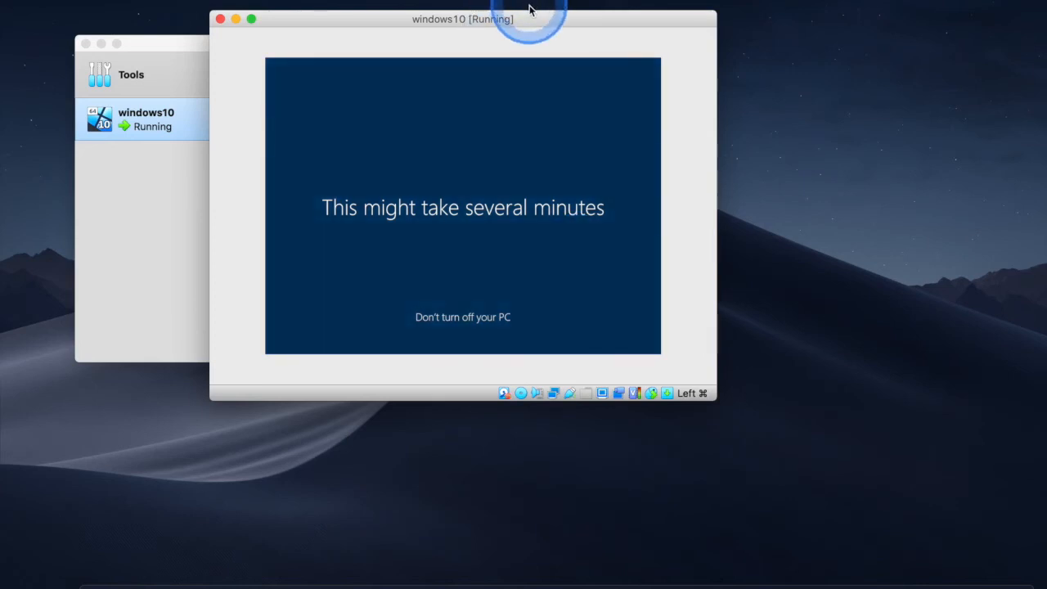
pyautogui.moveTo(532, 20); pyautogui.dragTo(534, 132)
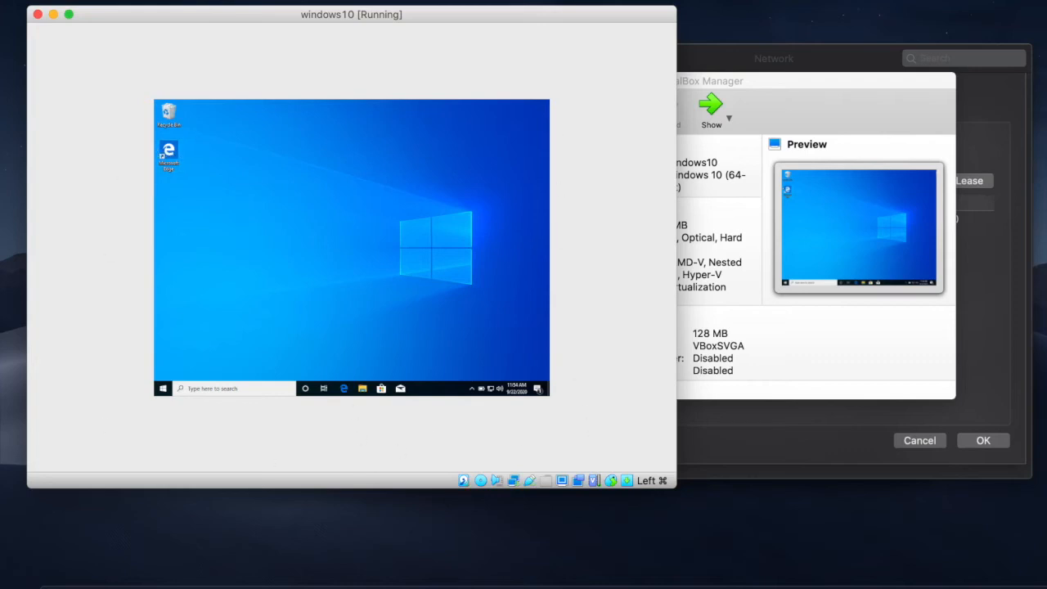
# Set the display scale factor of the windows10 machine to about 2.03 for all monitors in its settings
pyautogui.click(807, 85)
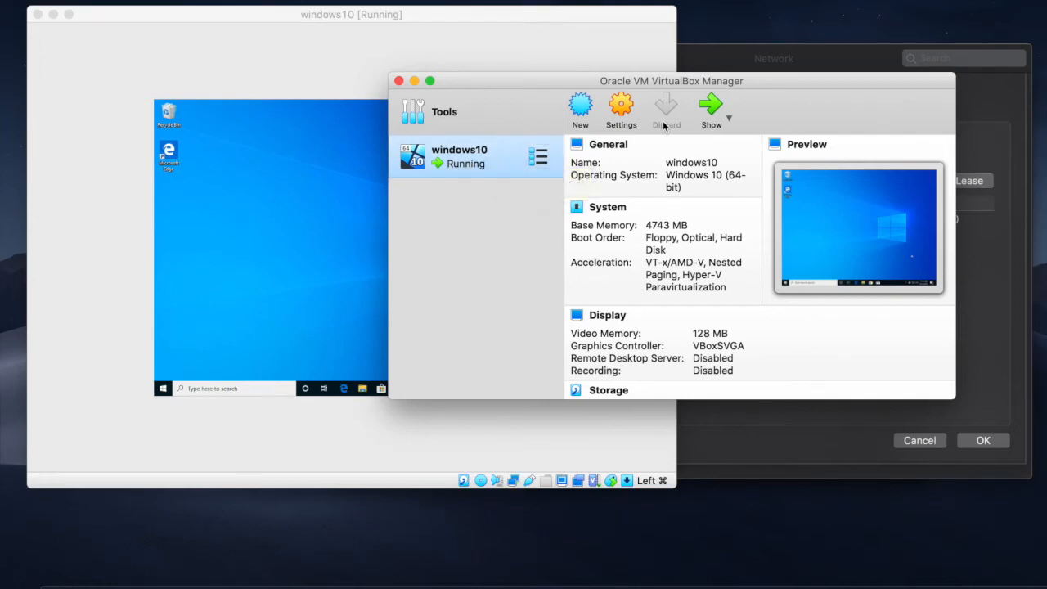
pyautogui.click(623, 109)
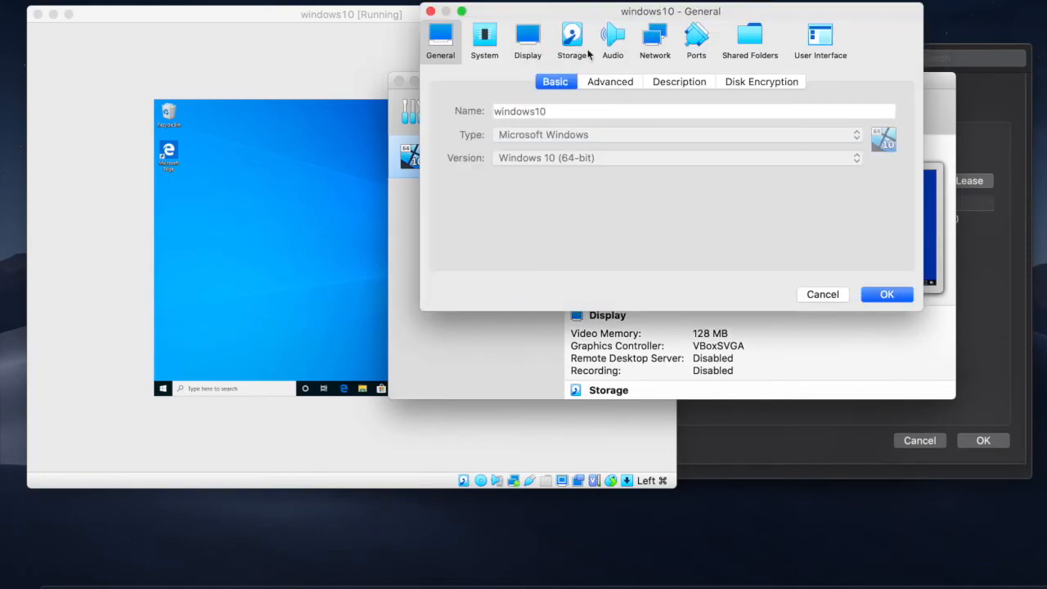
pyautogui.click(533, 38)
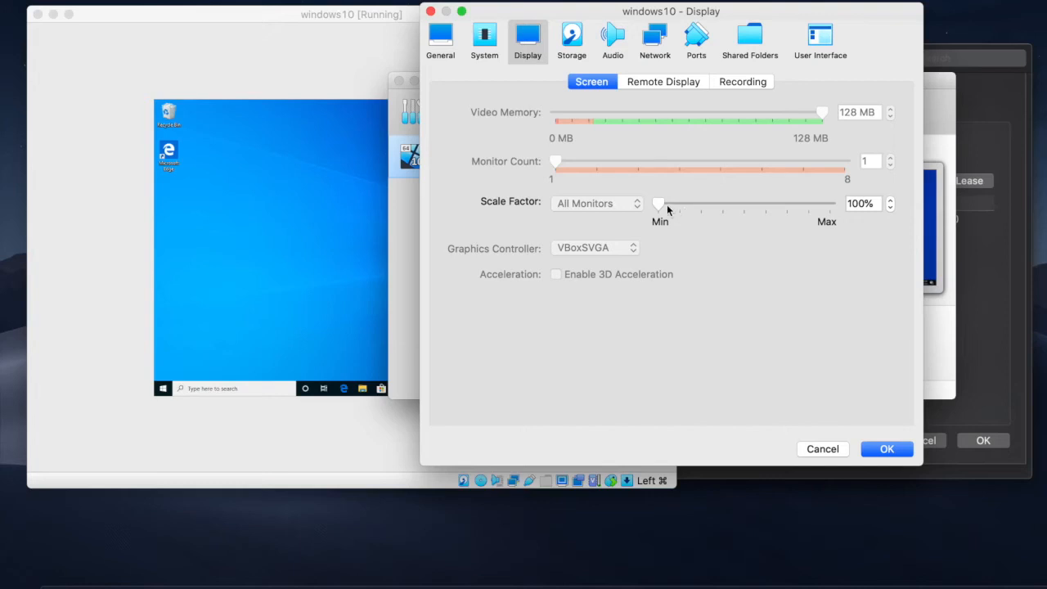
pyautogui.moveTo(657, 203); pyautogui.dragTo(743, 206)
pyautogui.click(886, 449)
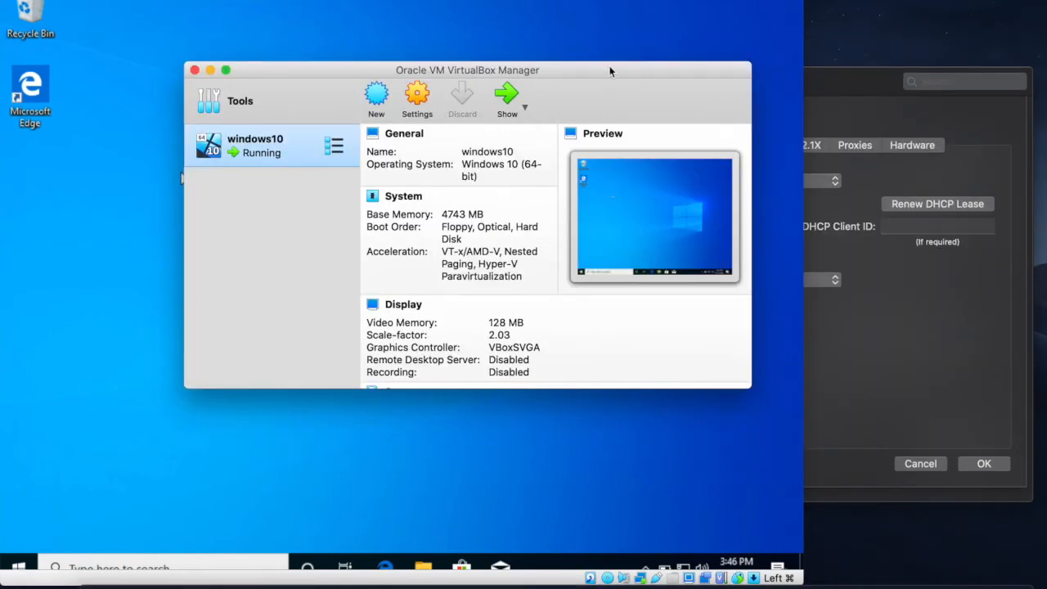
# Attach network Adapter 1 of the windows10 machine to Bridged Adapter on en0: Wi-Fi (AirPort) and apply the settings
pyautogui.moveTo(589, 73); pyautogui.dragTo(597, 116)
pyautogui.click(426, 137)
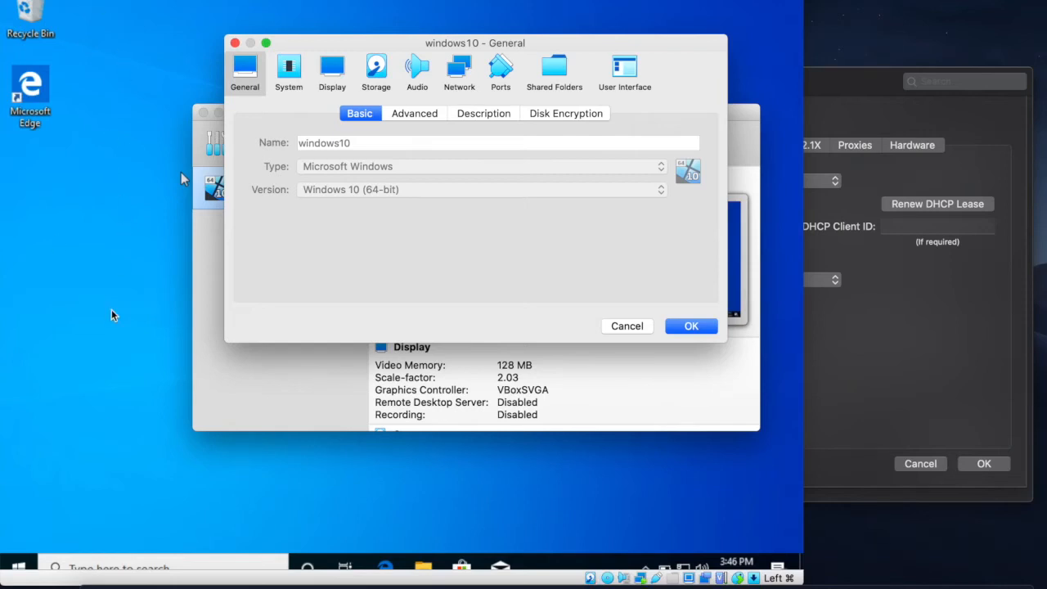
pyautogui.moveTo(471, 43); pyautogui.dragTo(484, 57)
pyautogui.click(472, 88)
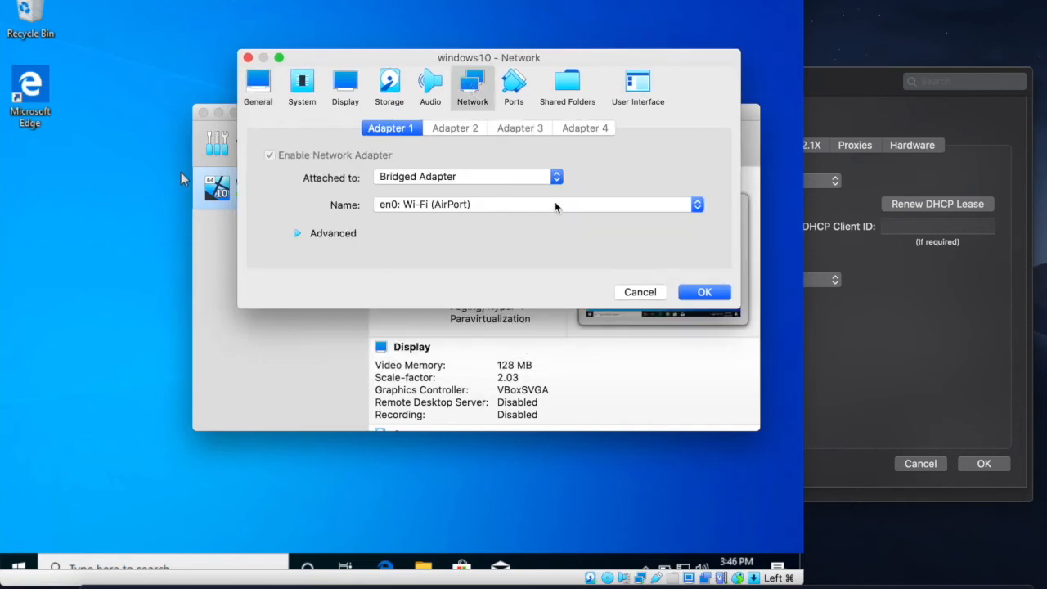
pyautogui.click(556, 178)
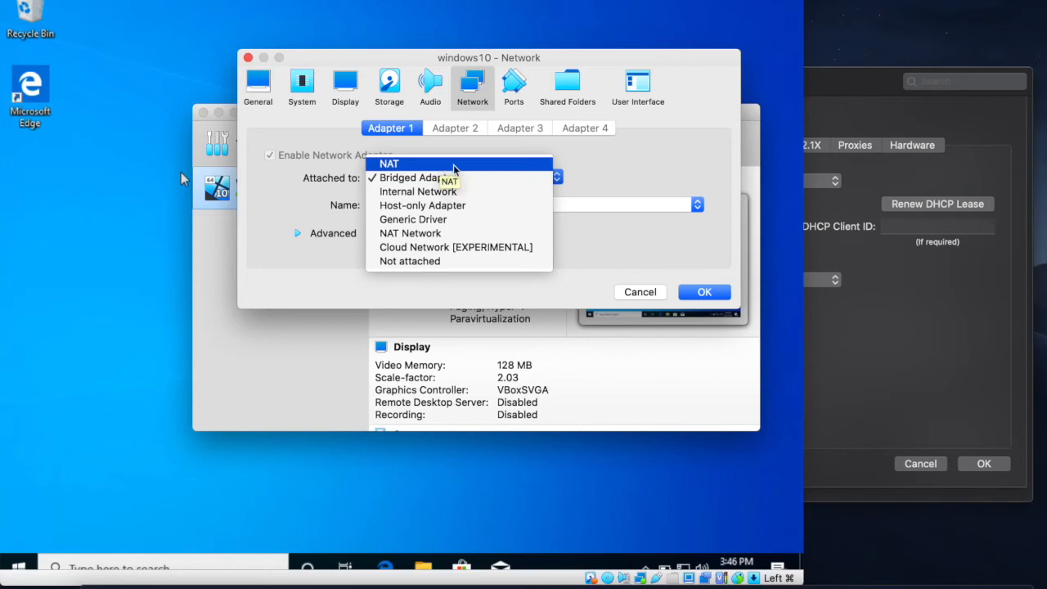
pyautogui.click(409, 179)
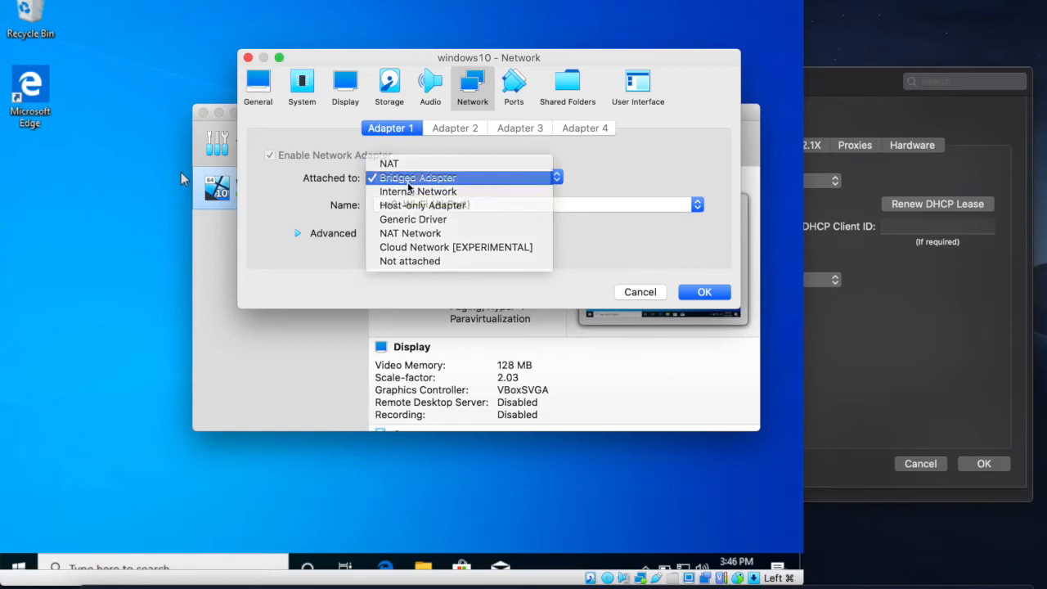
pyautogui.click(701, 295)
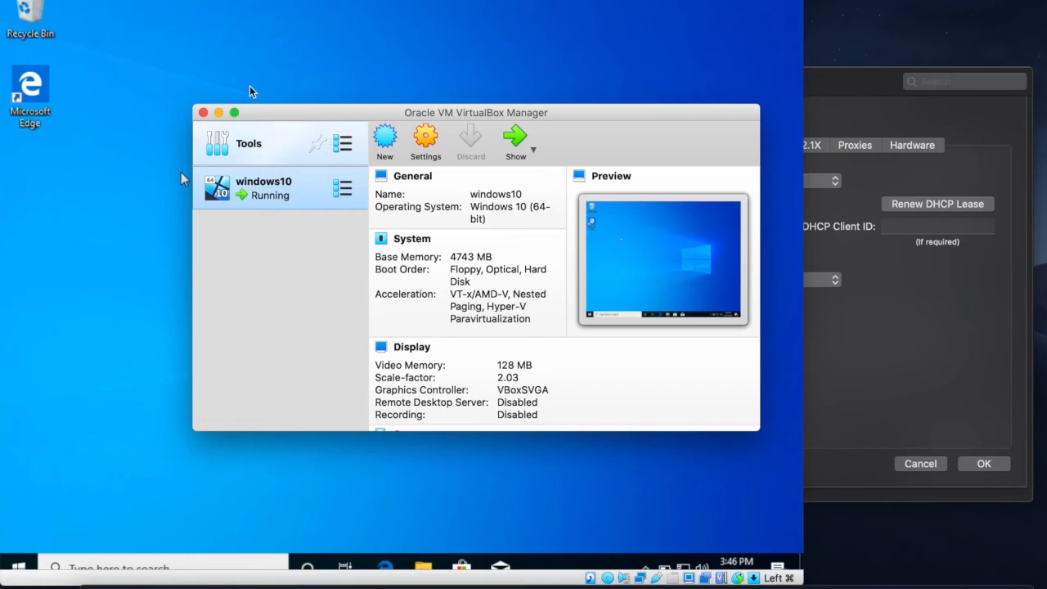
# Close the VirtualBox Manager window and run ipconfig in a Command Prompt inside the Windows 10 machine
pyautogui.click(202, 113)
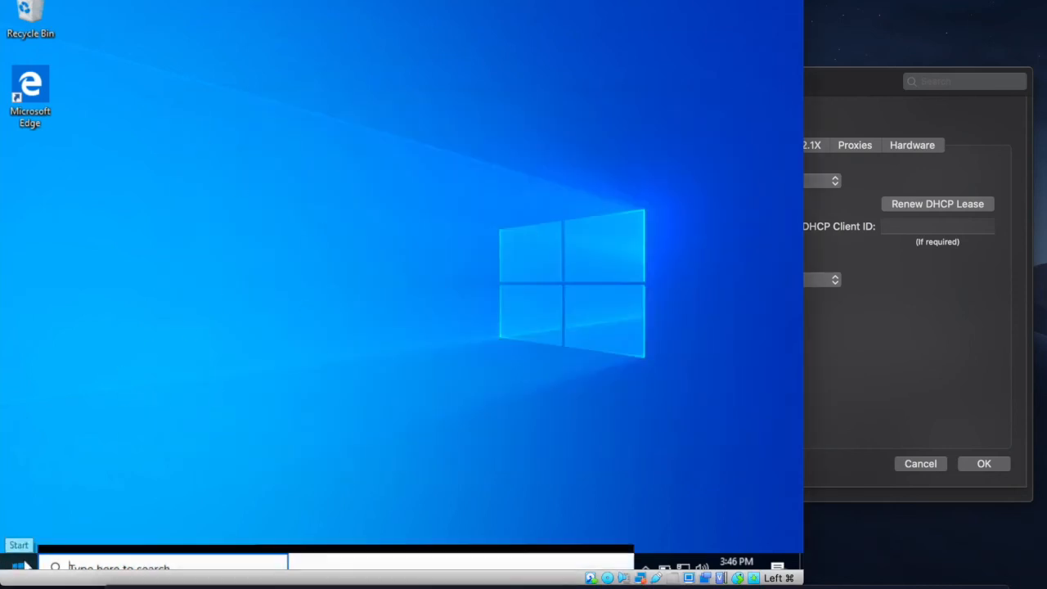
pyautogui.click(18, 566)
pyautogui.write('cmd')
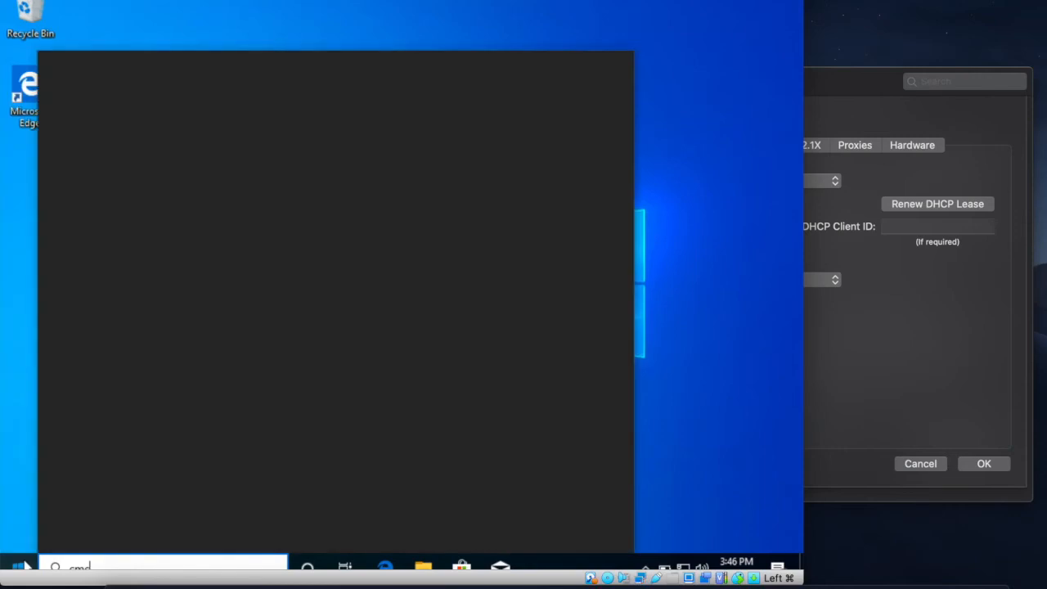
pyautogui.press('Return')
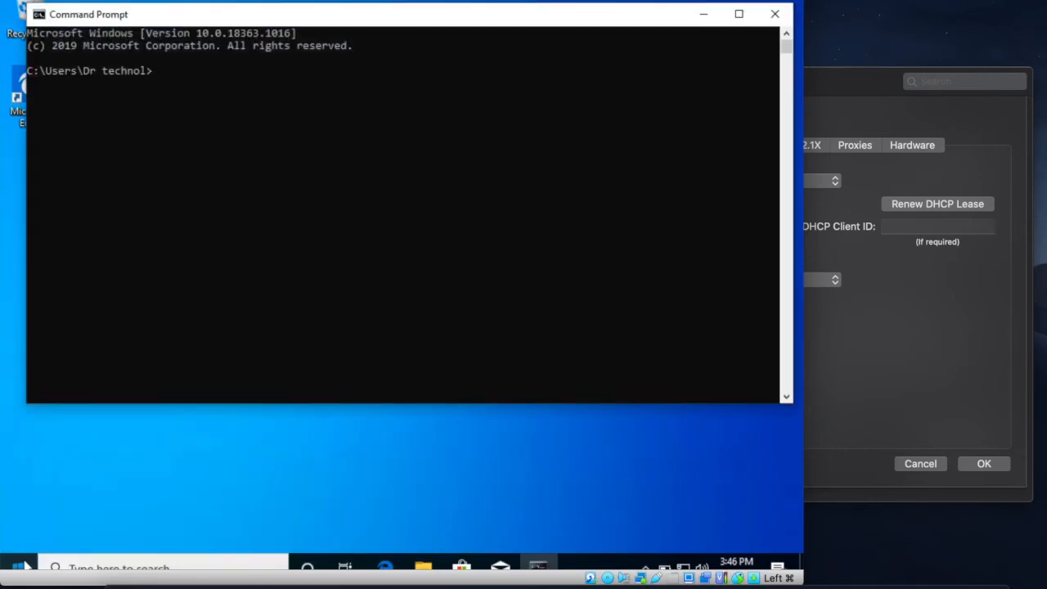
pyautogui.write('ipconfig')
pyautogui.press('Return')
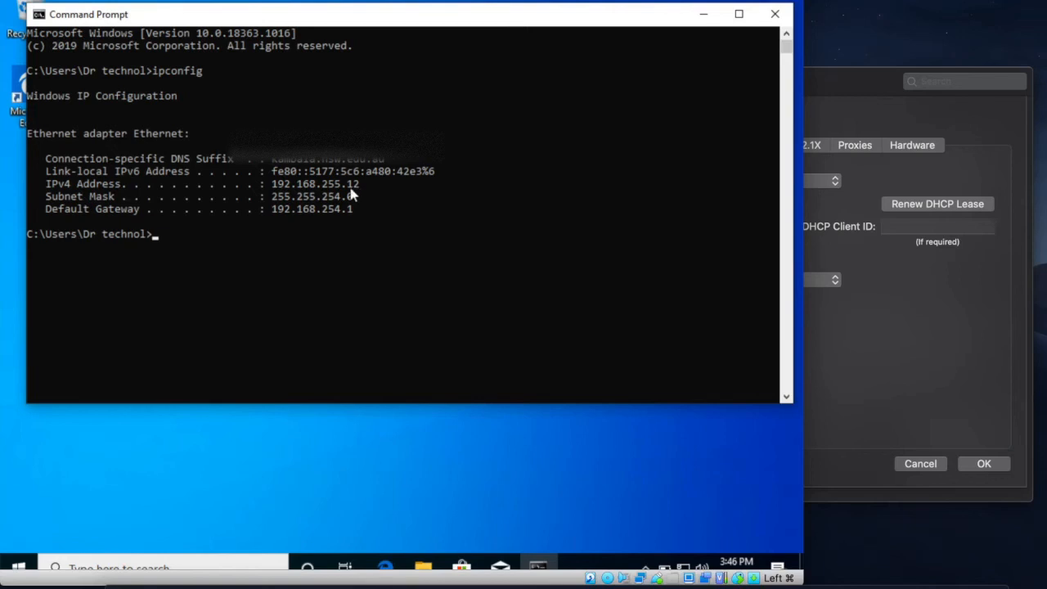
# Check the Mac's Wi-Fi TCP/IP settings against the ipconfig output, move the Network window aside and close Command Prompt
pyautogui.click(867, 289)
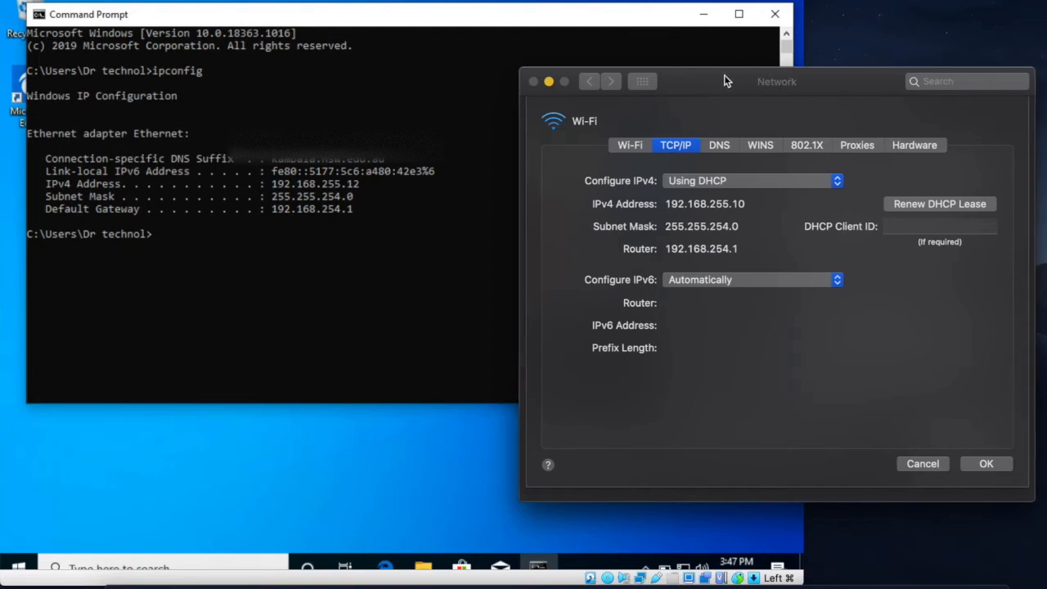
pyautogui.moveTo(723, 74); pyautogui.dragTo(1046, 149)
pyautogui.click(751, 57)
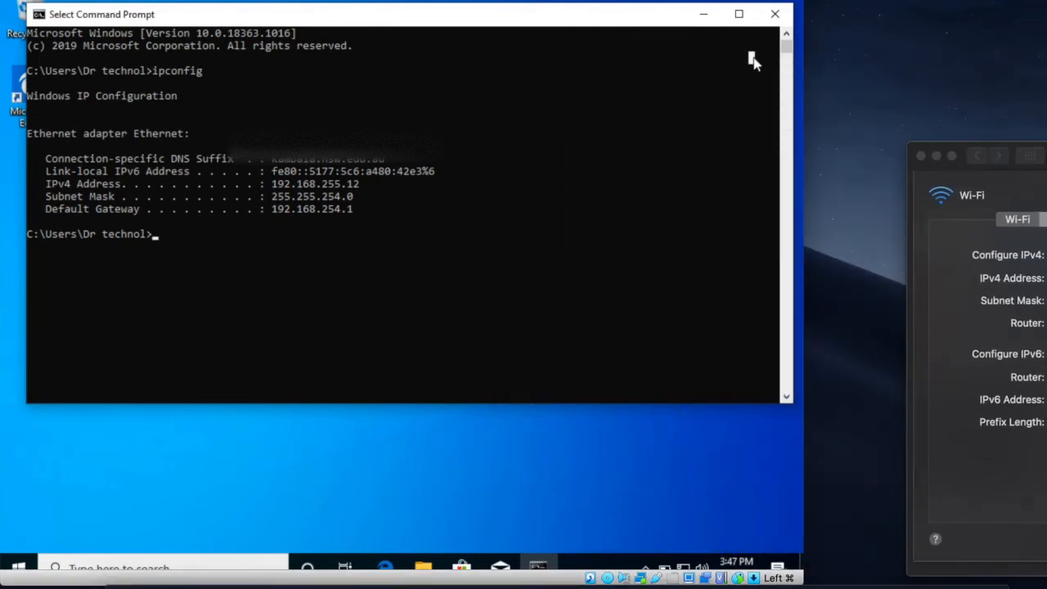
pyautogui.click(780, 23)
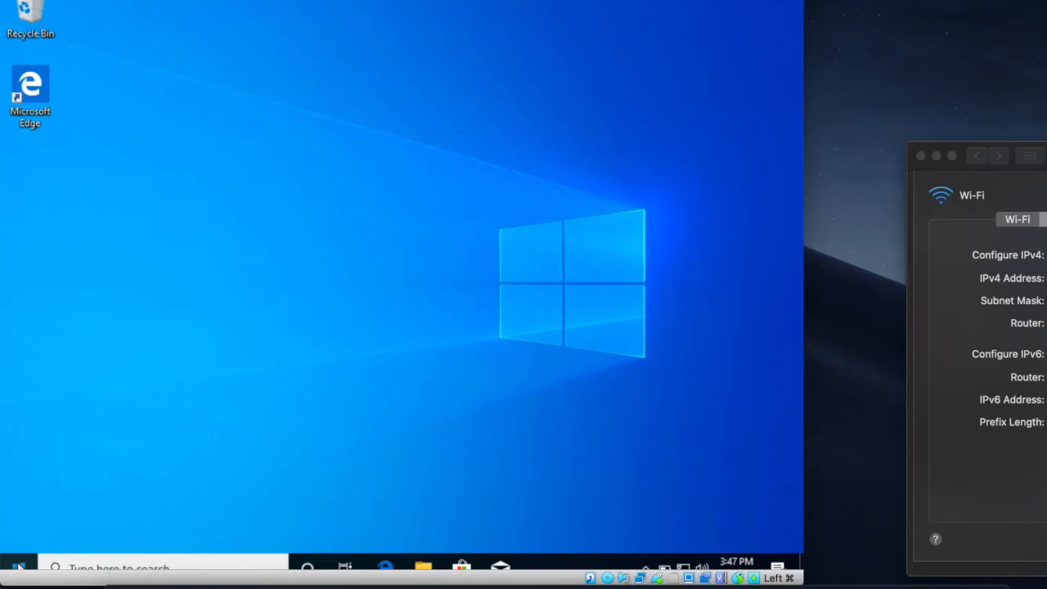
# Find This PC in the Windows machine by searching for "pc" and open Local Disk (C:)
pyautogui.click(20, 565)
pyautogui.write('pc')
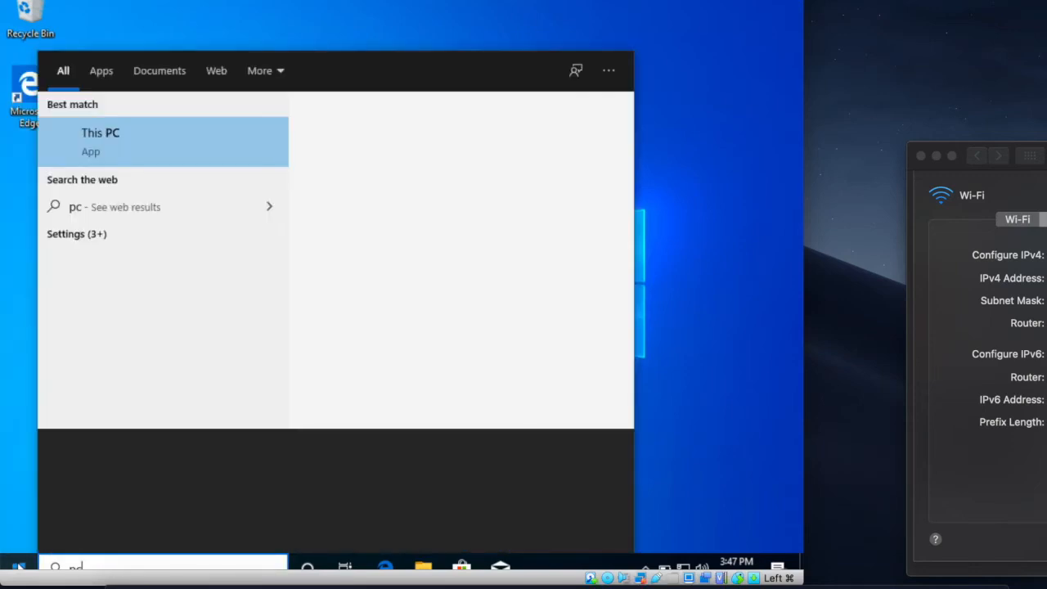
pyautogui.press('Return')
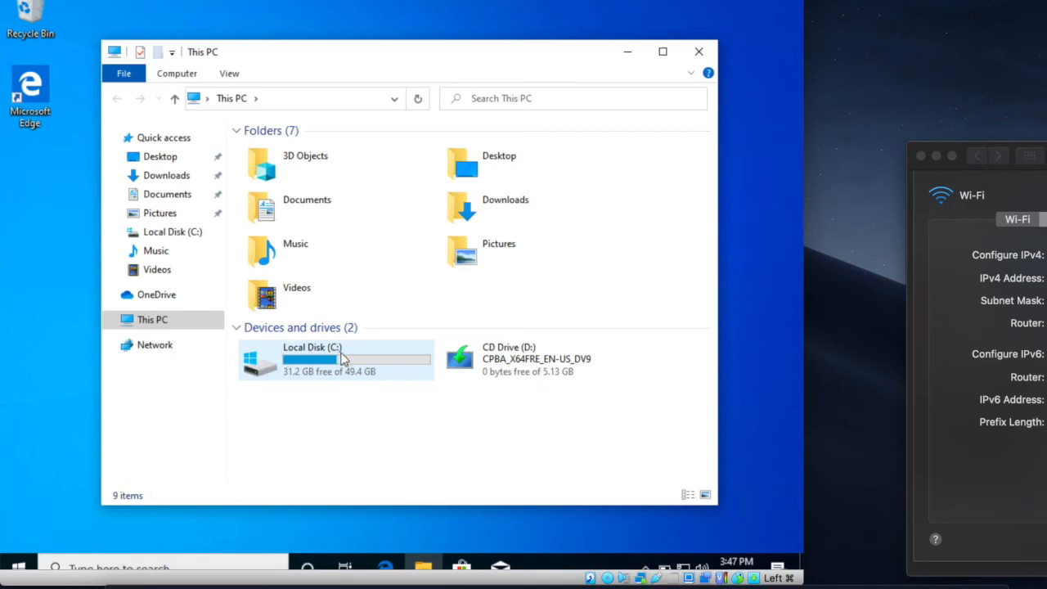
pyautogui.click(344, 359)
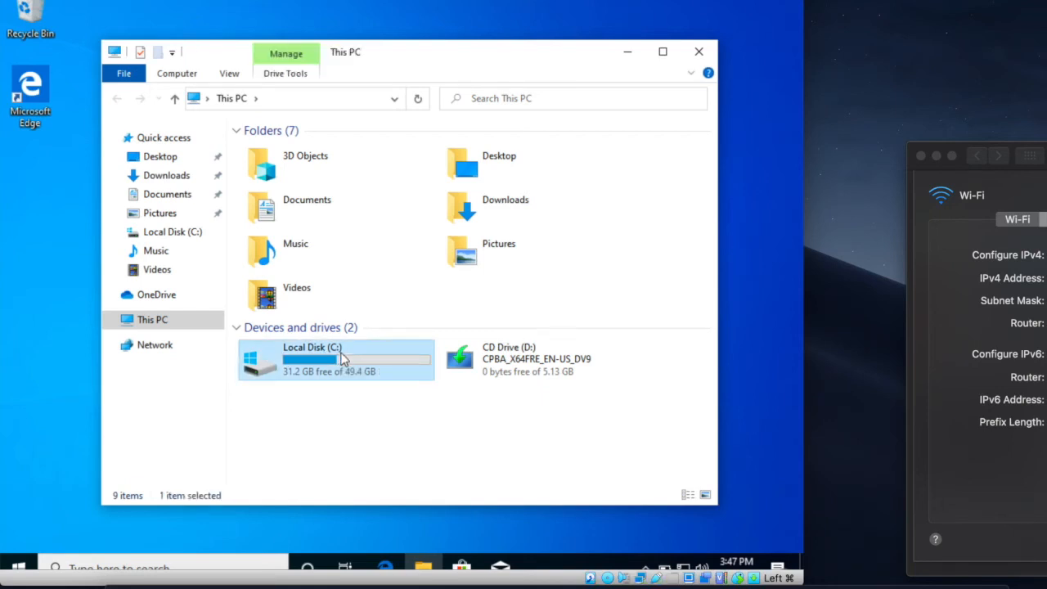
pyautogui.doubleClick(322, 368)
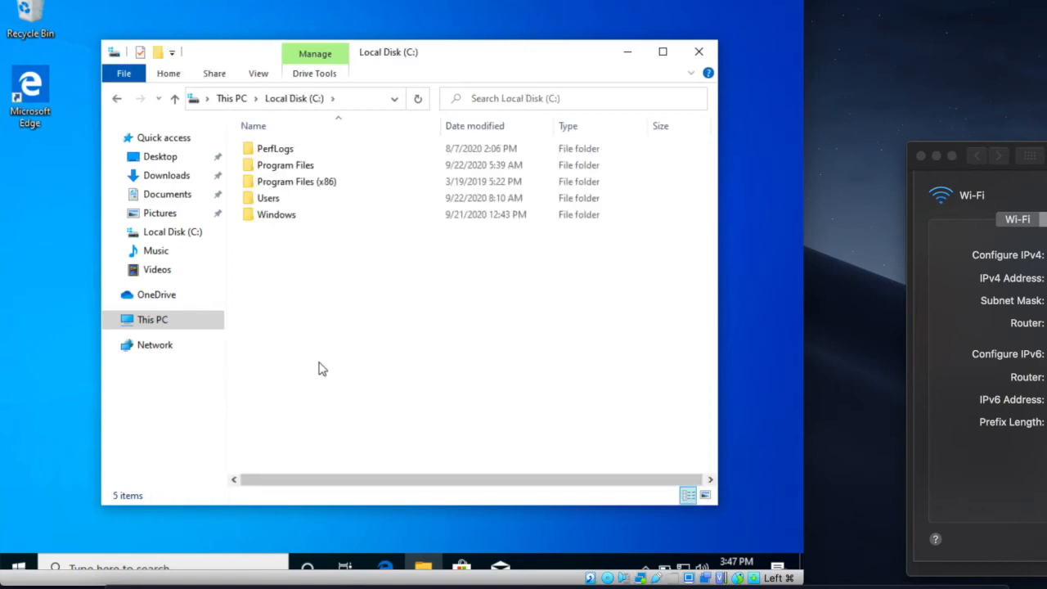
# Create a new folder named 11 on Local Disk (C:)
pyautogui.rightClick(321, 368)
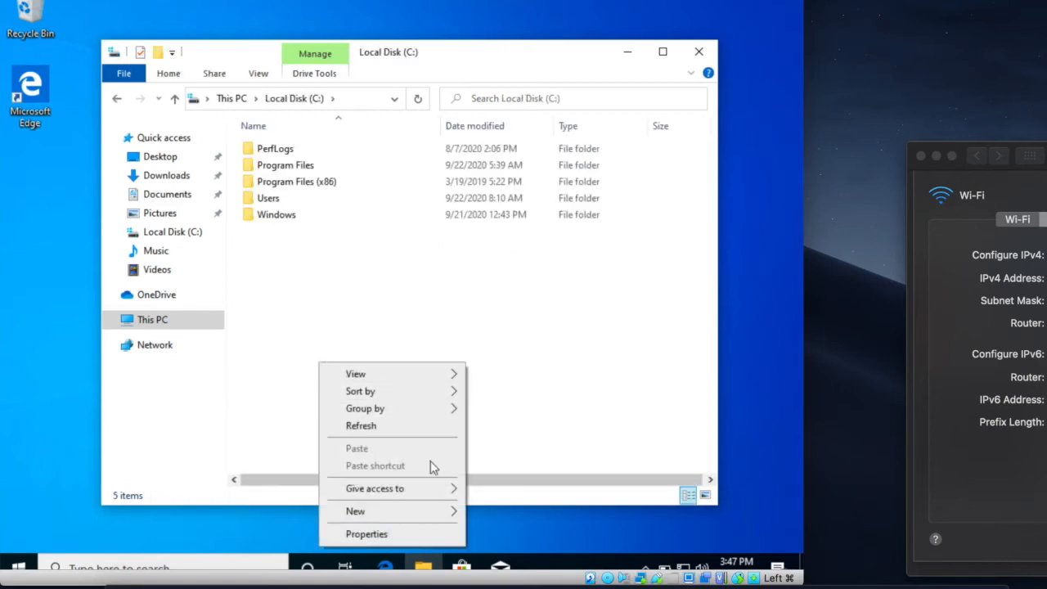
pyautogui.moveTo(440, 513)
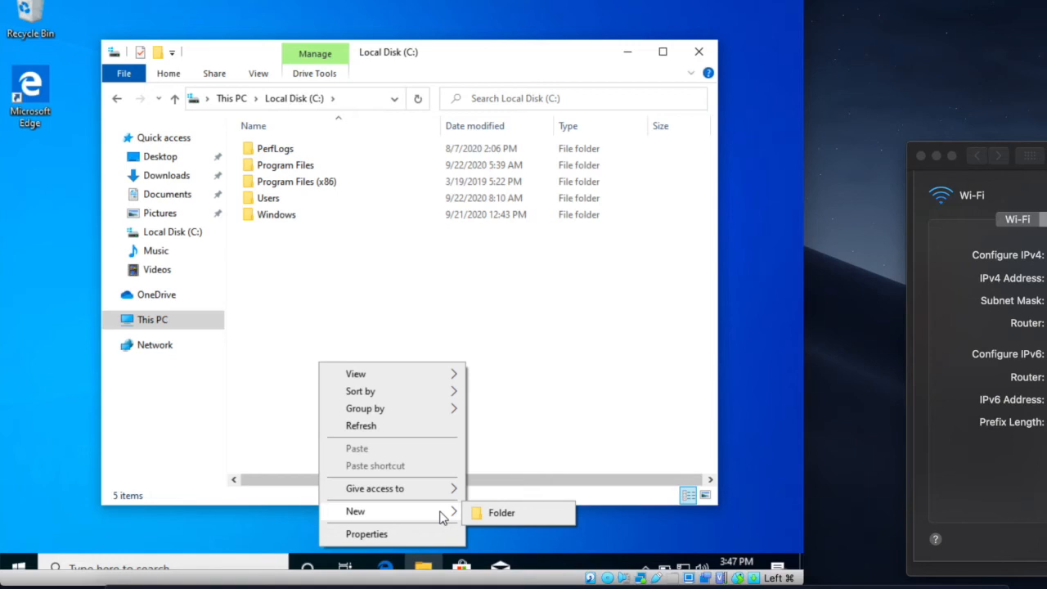
pyautogui.click(501, 513)
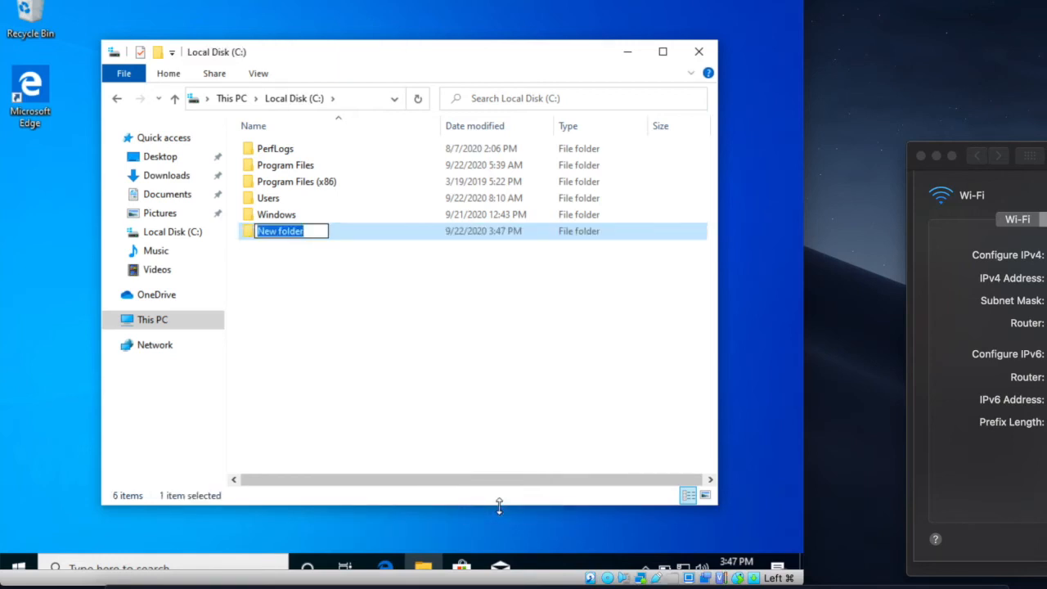
pyautogui.write('11')
pyautogui.click(434, 415)
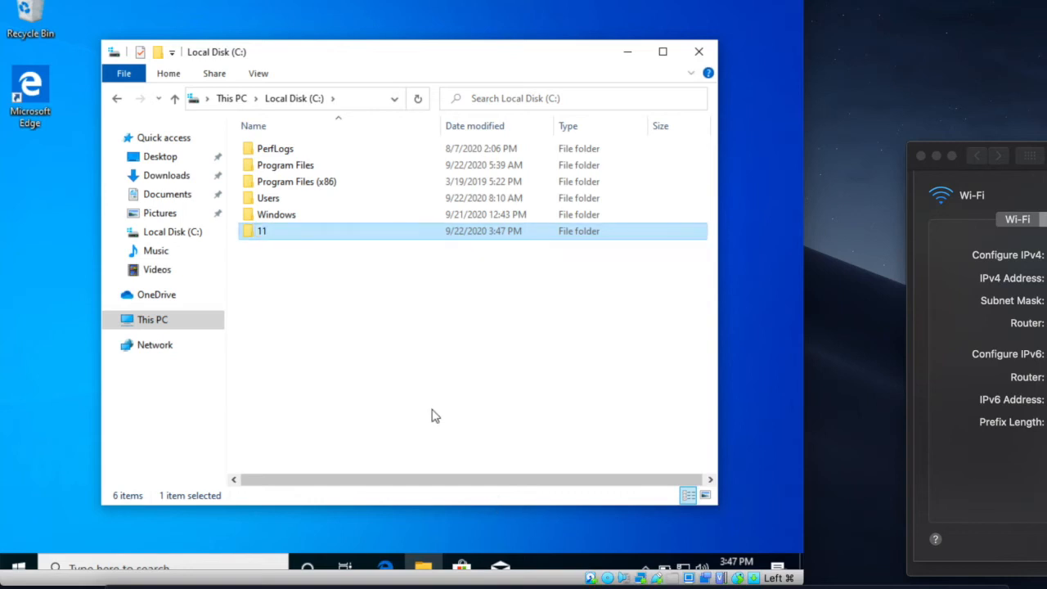
# Enable Share this folder in the Advanced Sharing settings of folder 11
pyautogui.rightClick(263, 235)
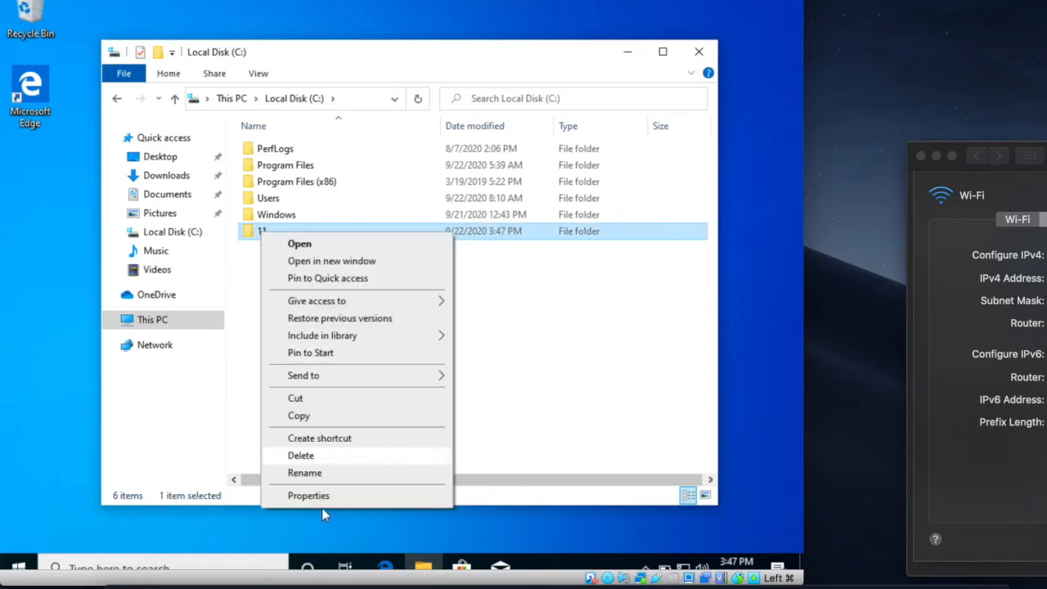
pyautogui.click(325, 496)
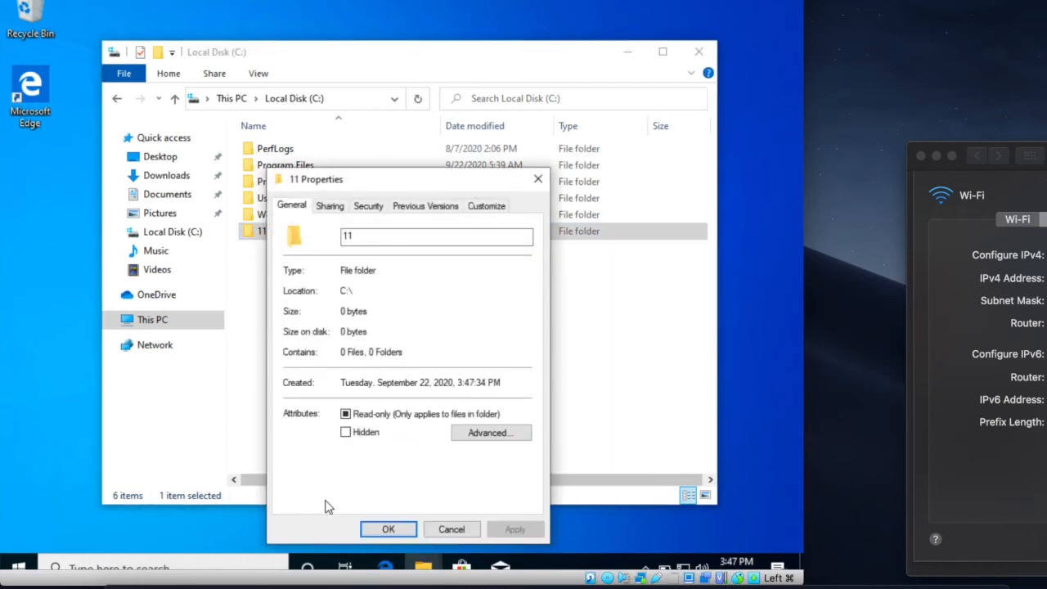
pyautogui.click(326, 206)
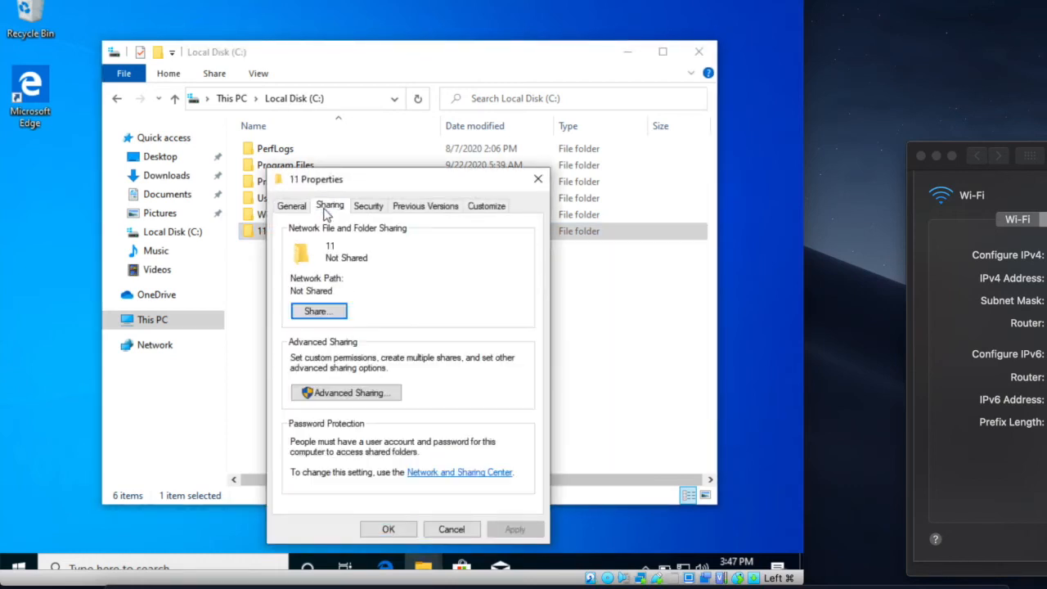
pyautogui.click(350, 395)
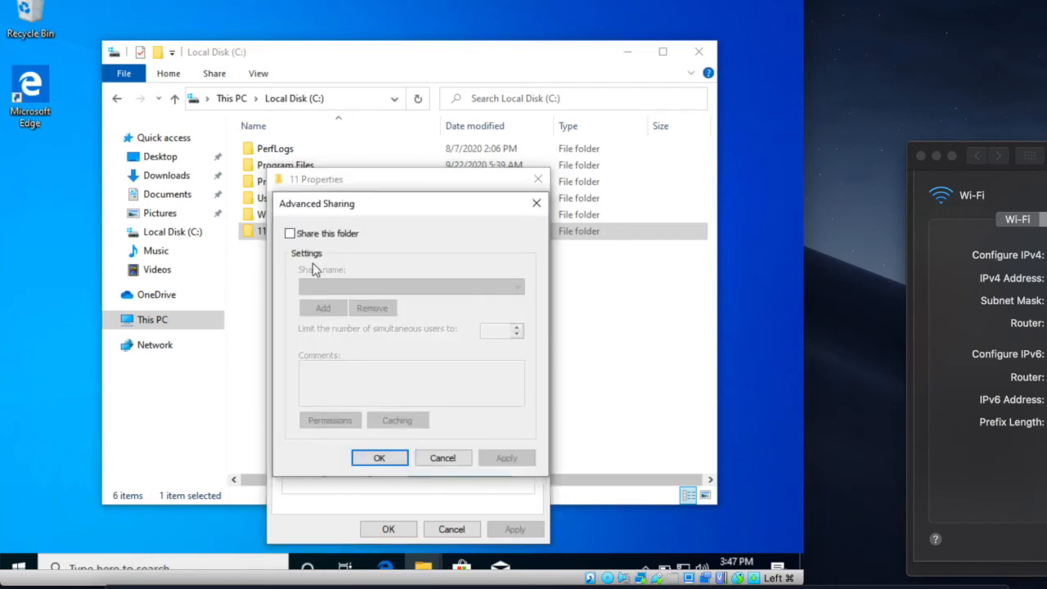
pyautogui.click(290, 234)
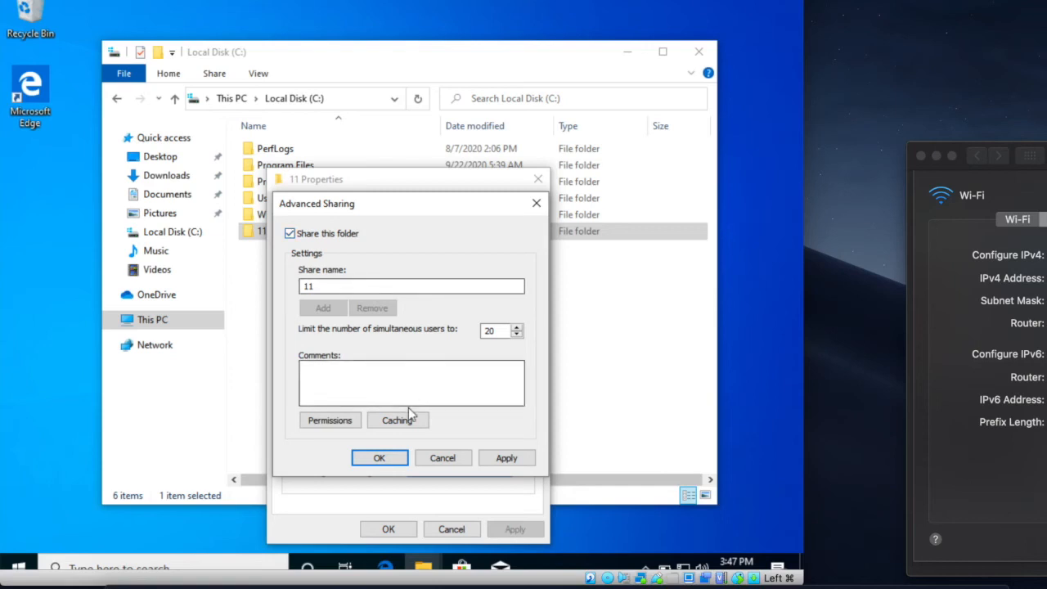
# Allow Full Control for Everyone in the share permissions of folder 11 and accept the advanced sharing settings
pyautogui.click(340, 421)
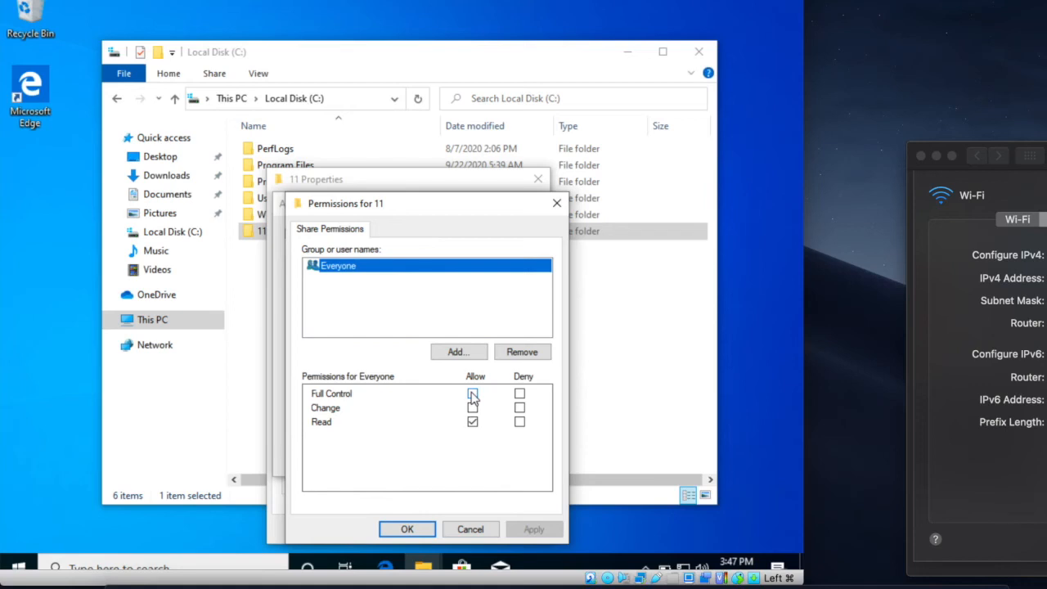
pyautogui.click(473, 394)
pyautogui.click(404, 527)
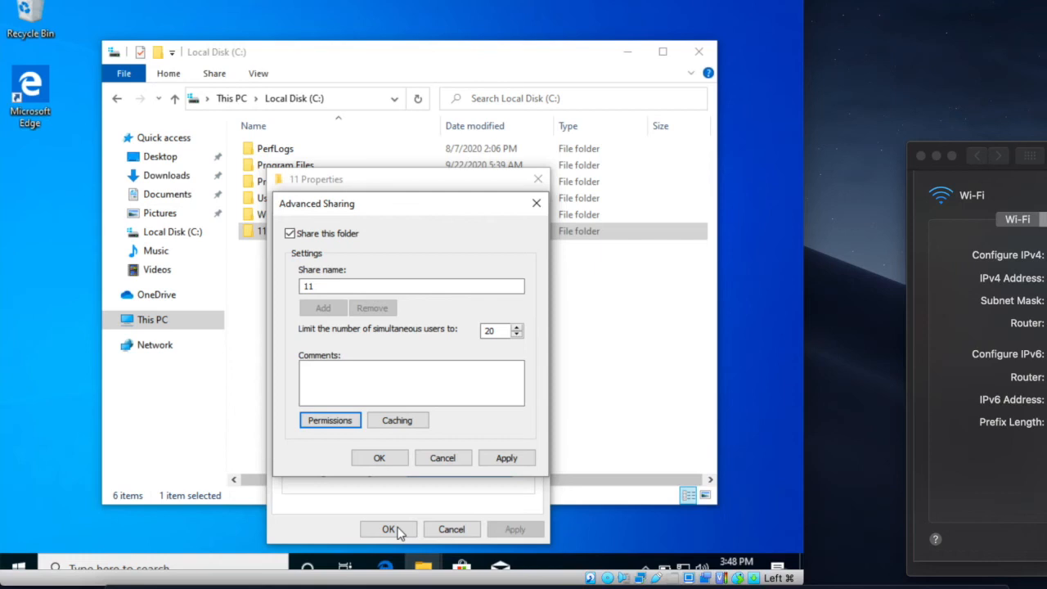
pyautogui.click(380, 458)
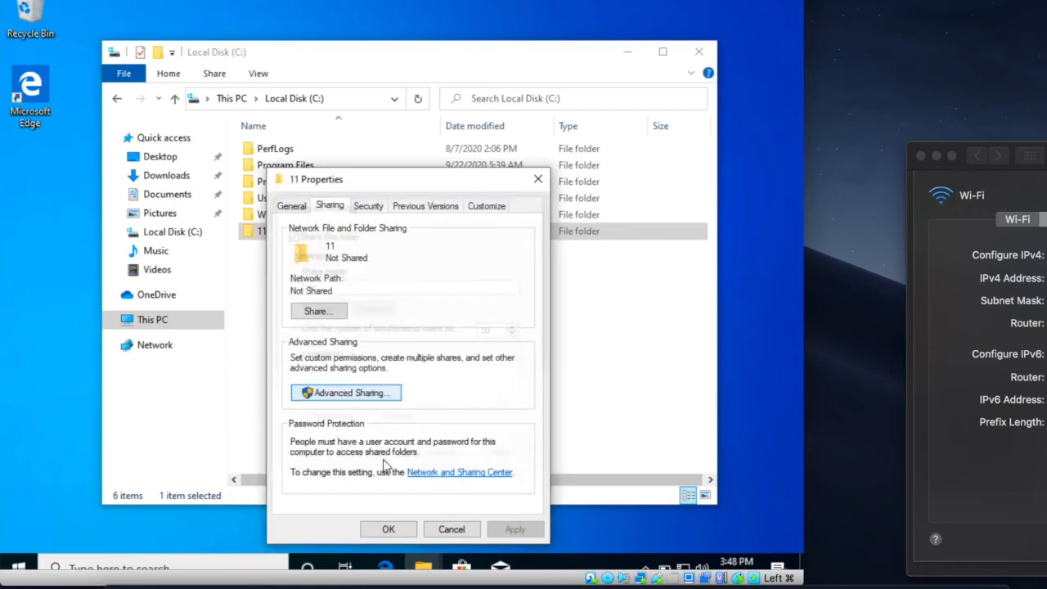
# Share folder 11 through the Network access wizard, finish it and close the folder's properties
pyautogui.click(318, 311)
pyautogui.click(464, 370)
pyautogui.click(552, 518)
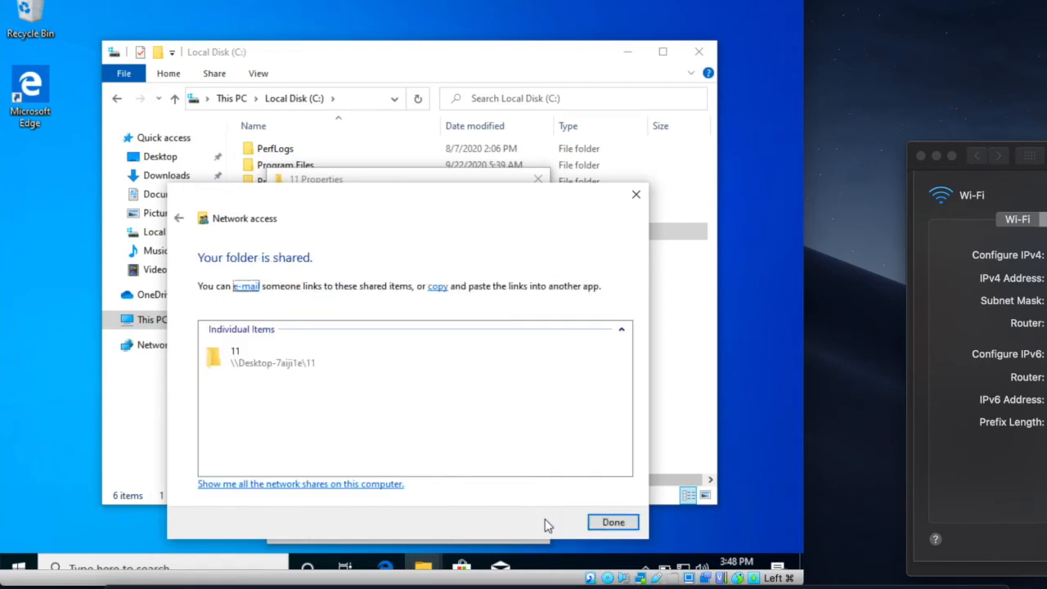
pyautogui.click(610, 522)
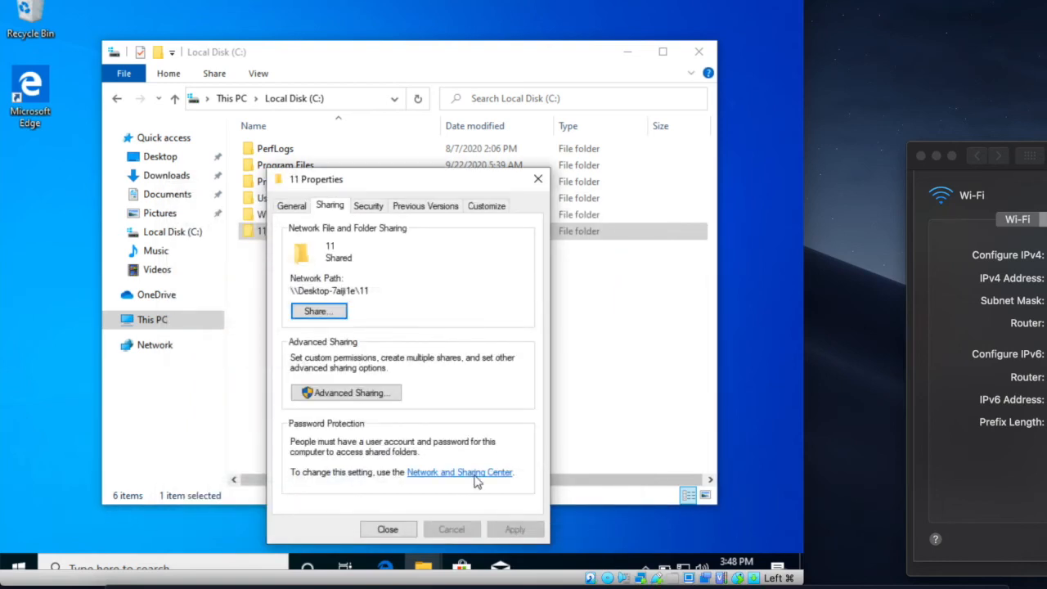
pyautogui.click(538, 178)
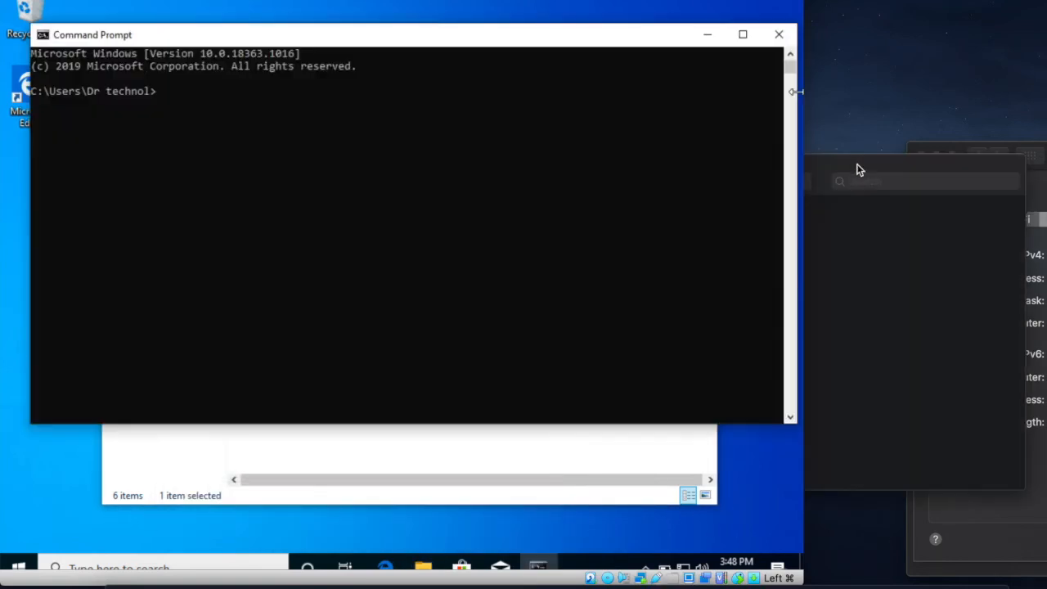
# Move the Mac's Finder window slightly up and run ipconfig in the Windows machine's Command Prompt to look up its IP address
pyautogui.click(859, 170)
pyautogui.moveTo(823, 168); pyautogui.dragTo(827, 140)
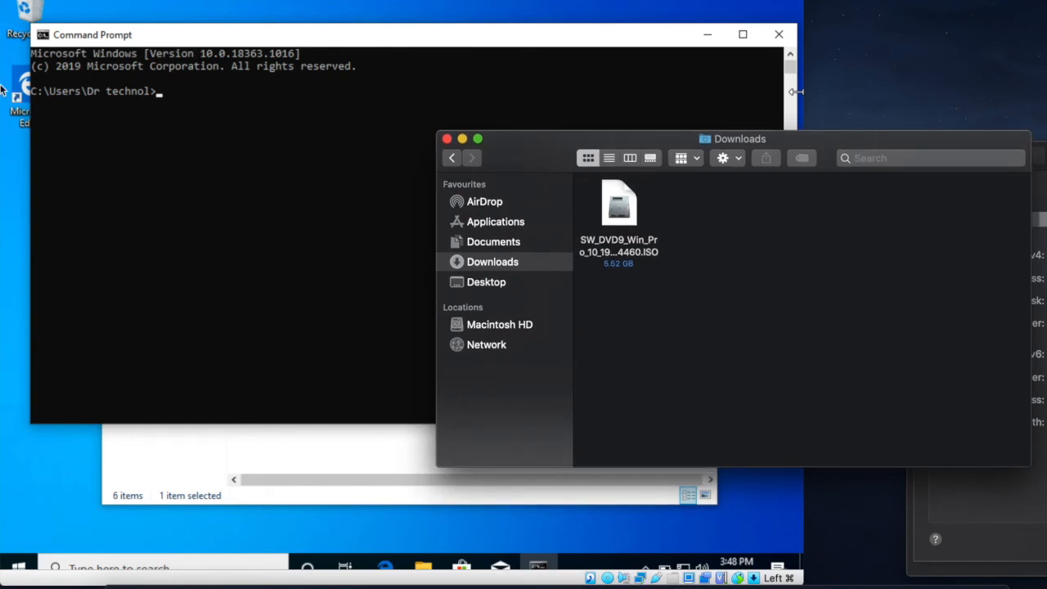
pyautogui.click(217, 107)
pyautogui.write('ipconfig')
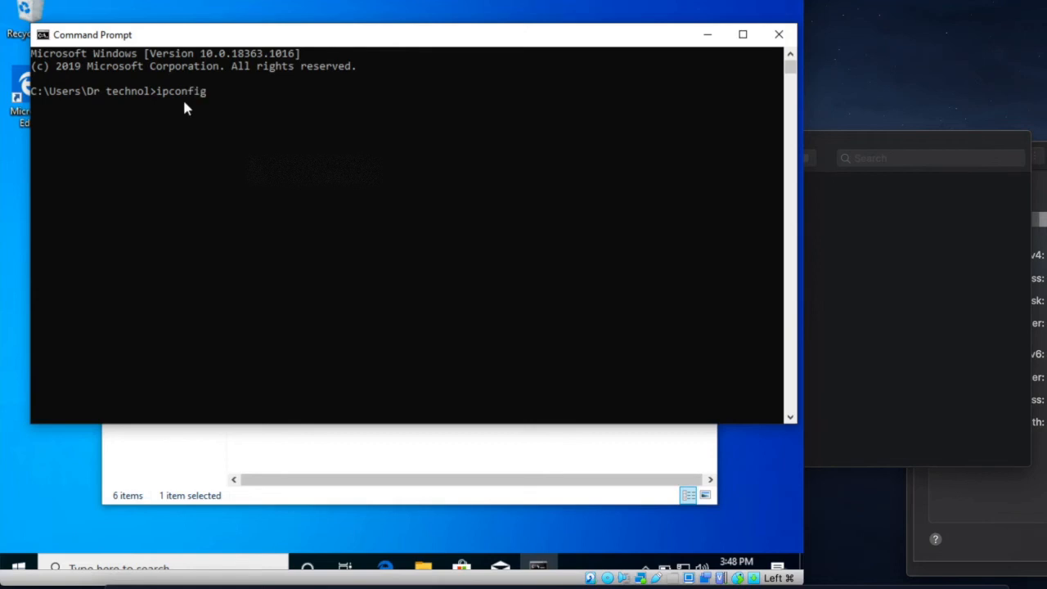
pyautogui.press('Return')
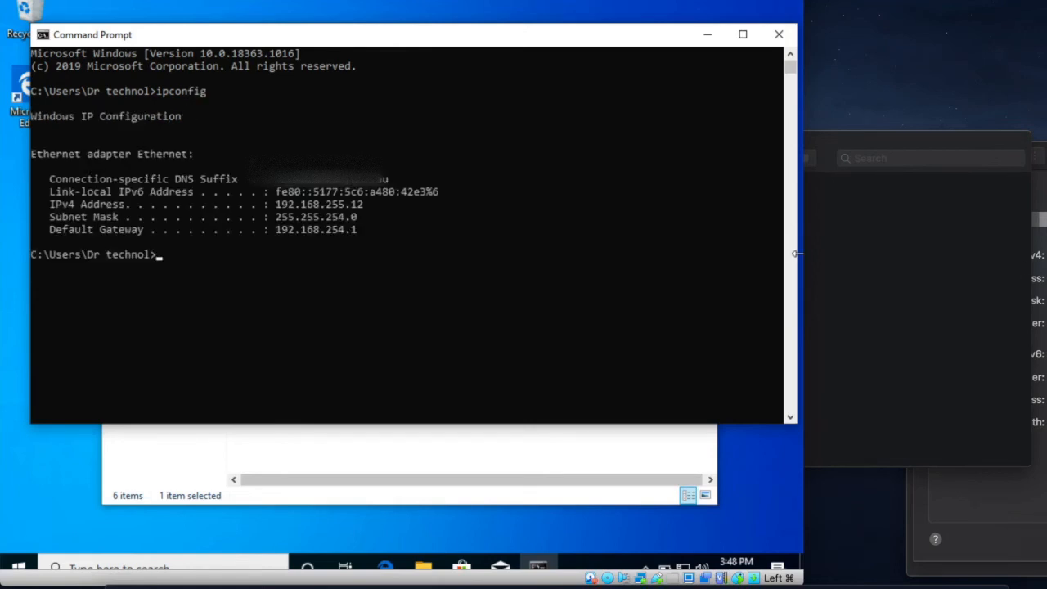
# Connect from the Mac's Finder to the server smb://192.168.255.12
pyautogui.click(984, 265)
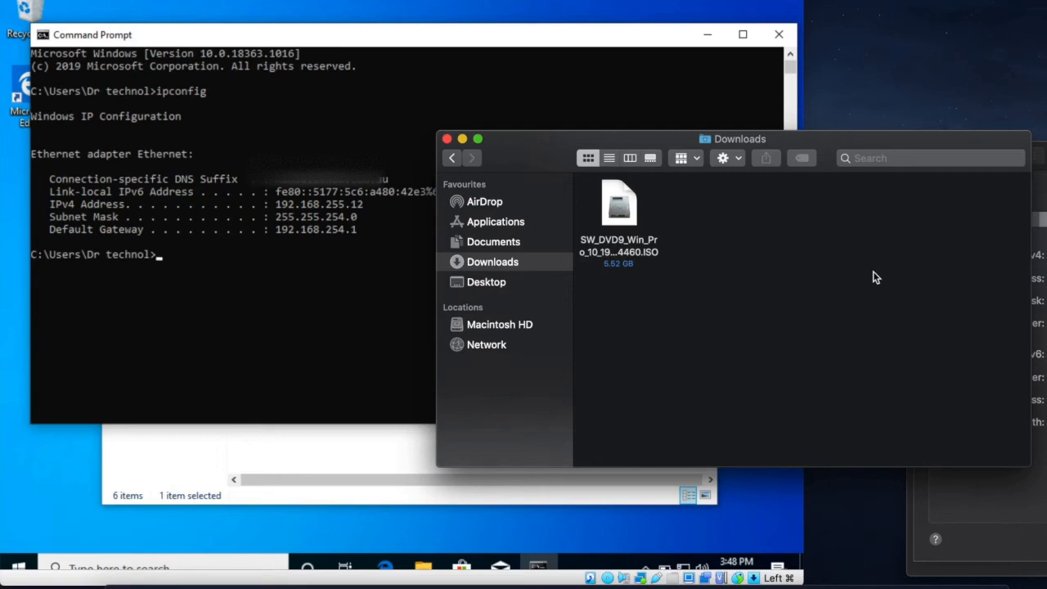
pyautogui.press('super+k')
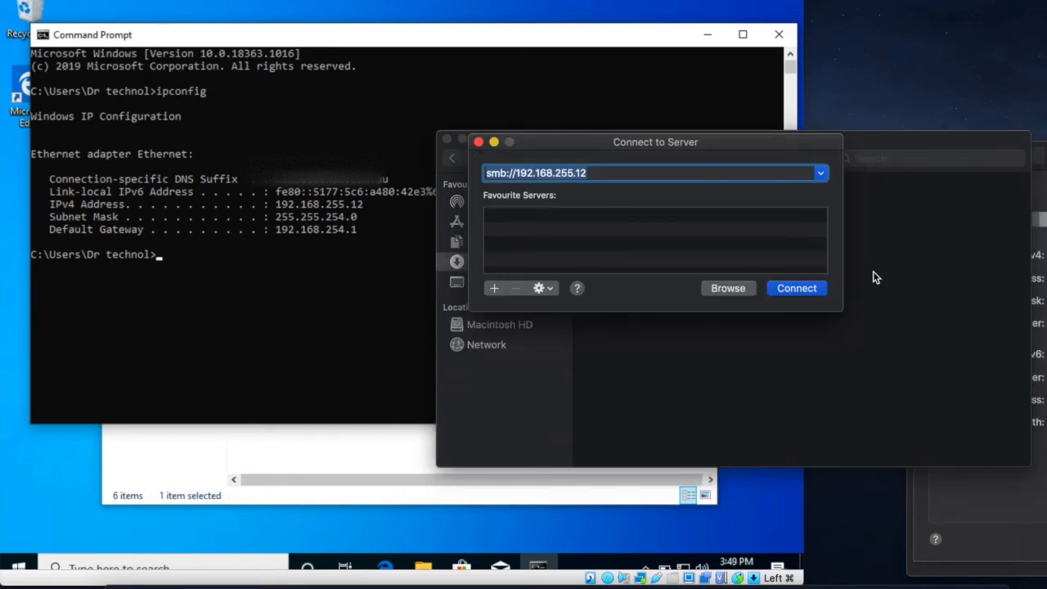
pyautogui.click(598, 172)
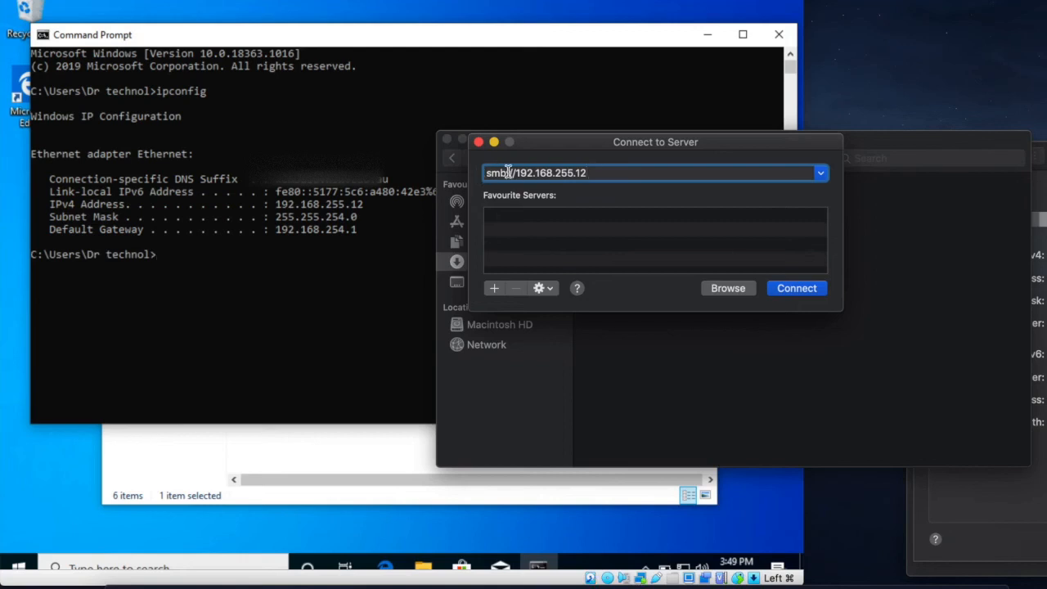
pyautogui.moveTo(599, 172); pyautogui.dragTo(517, 172)
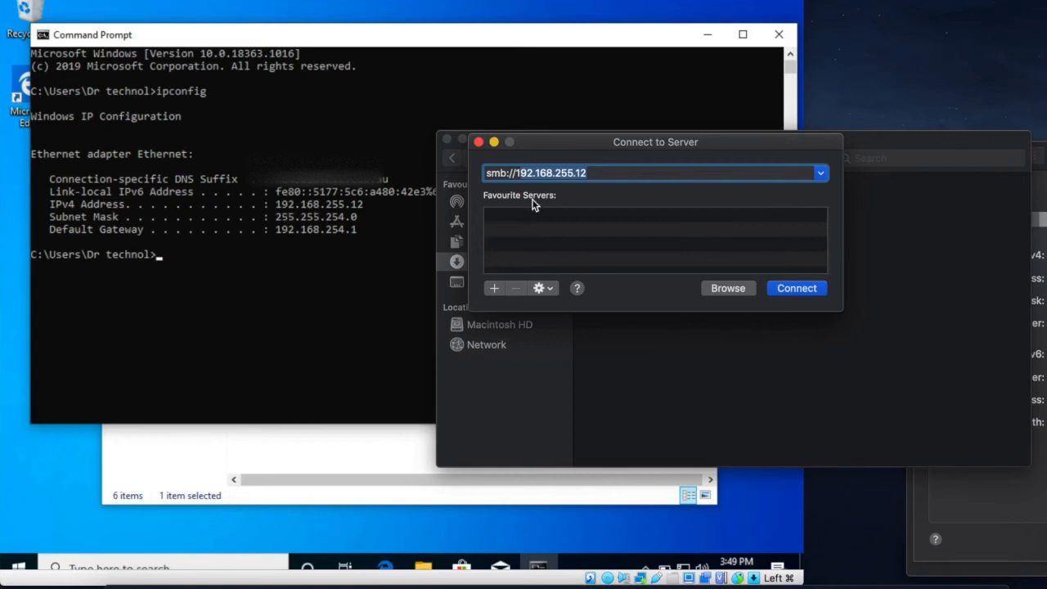
pyautogui.click(811, 282)
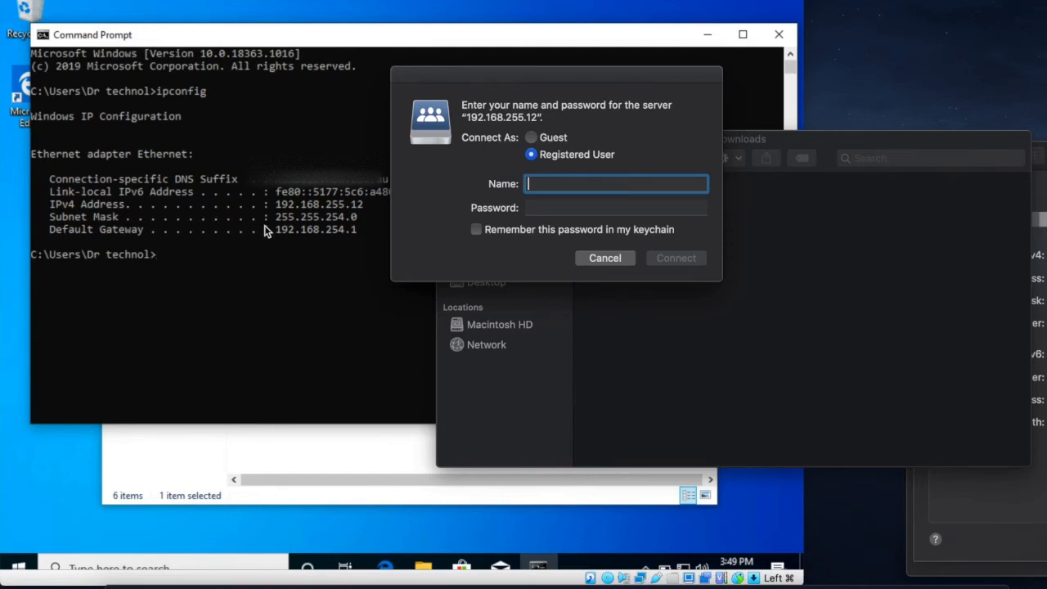
# Sign in to the server as a registered user with the Windows account name and password, and mount volume 11
pyautogui.write('Dr technol')
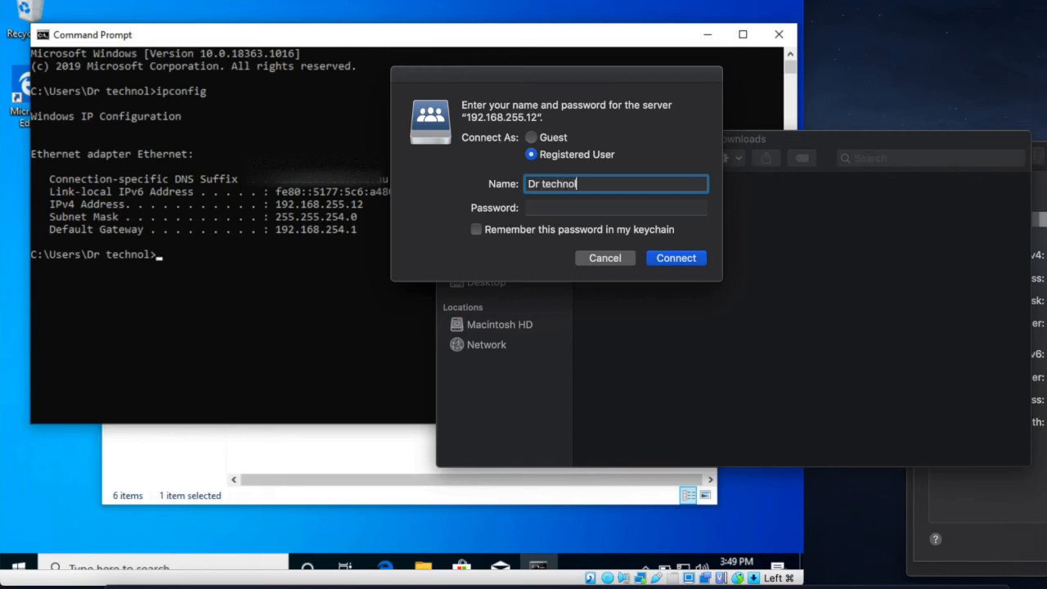
pyautogui.press('Tab')
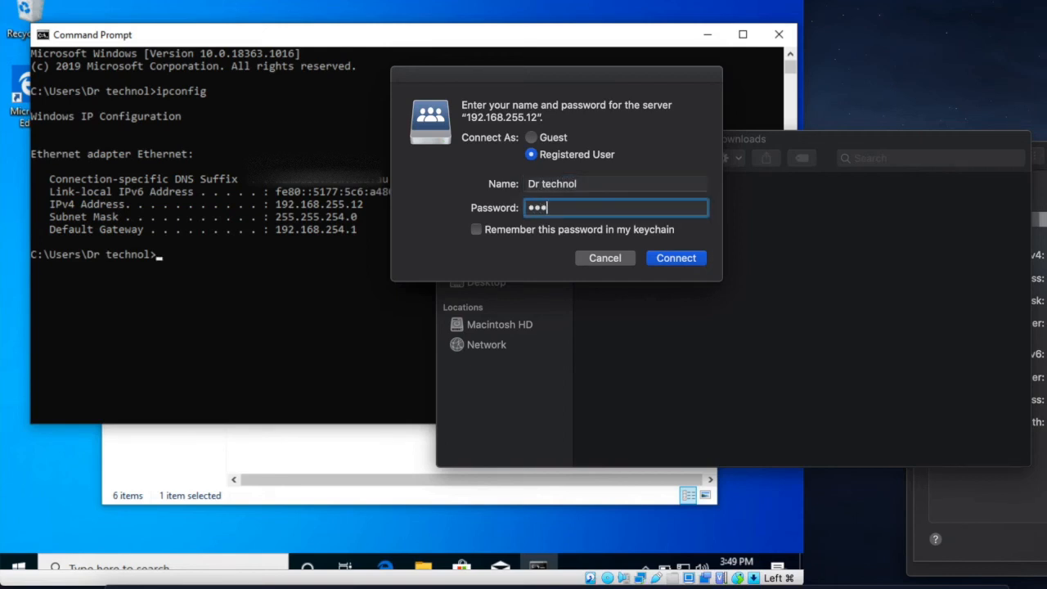
pyautogui.click(687, 258)
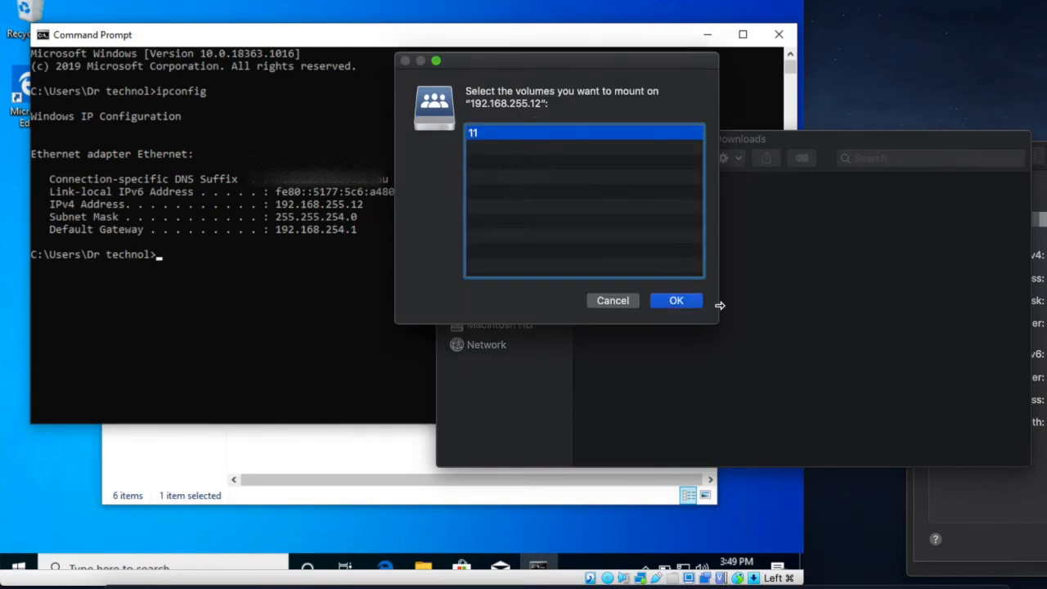
pyautogui.click(677, 300)
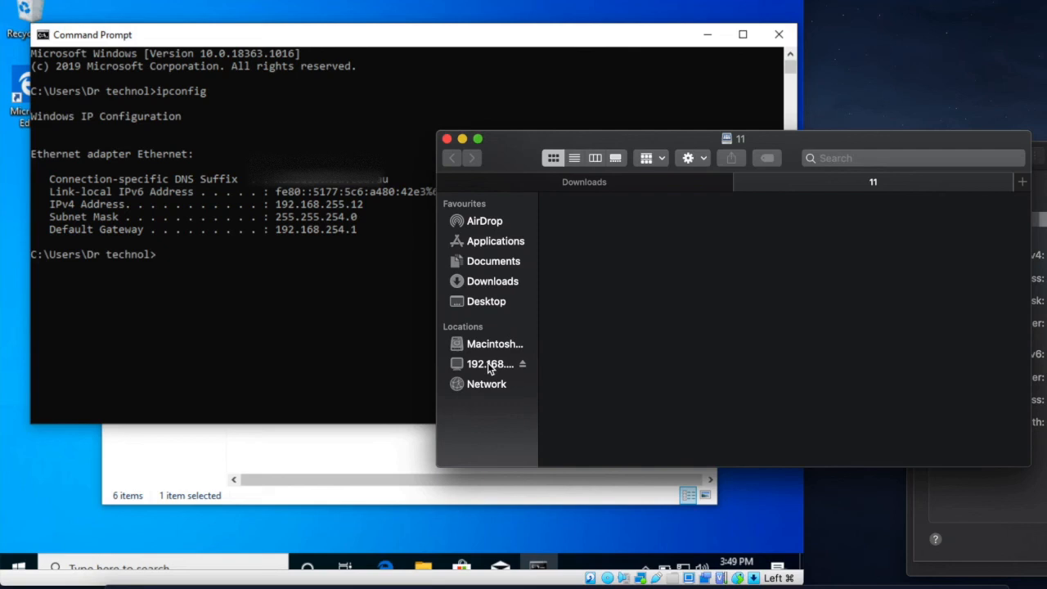
# Open share 11 on the server in the Mac's Finder and folder 11 on the Windows C: drive to compare their contents
pyautogui.click(489, 368)
pyautogui.doubleClick(589, 245)
pyautogui.moveTo(701, 313); pyautogui.dragTo(701, 313)
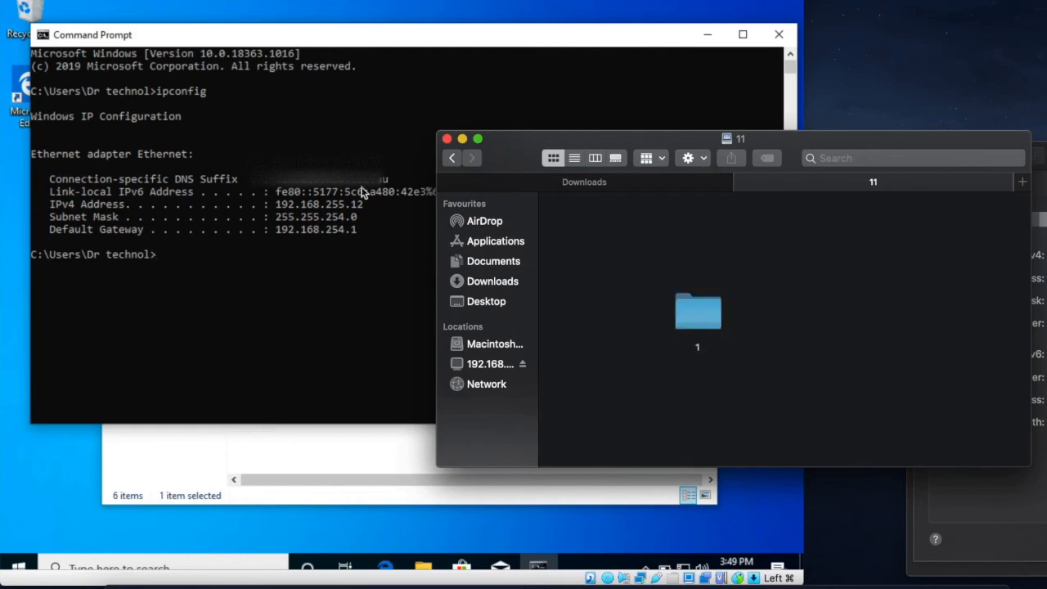
pyautogui.click(227, 455)
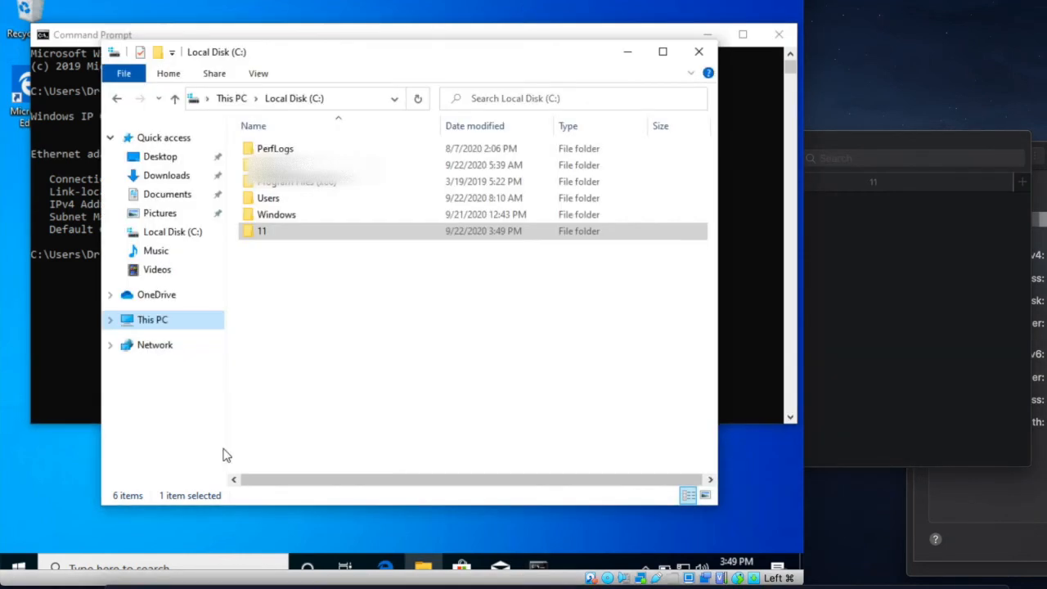
pyautogui.click(294, 236)
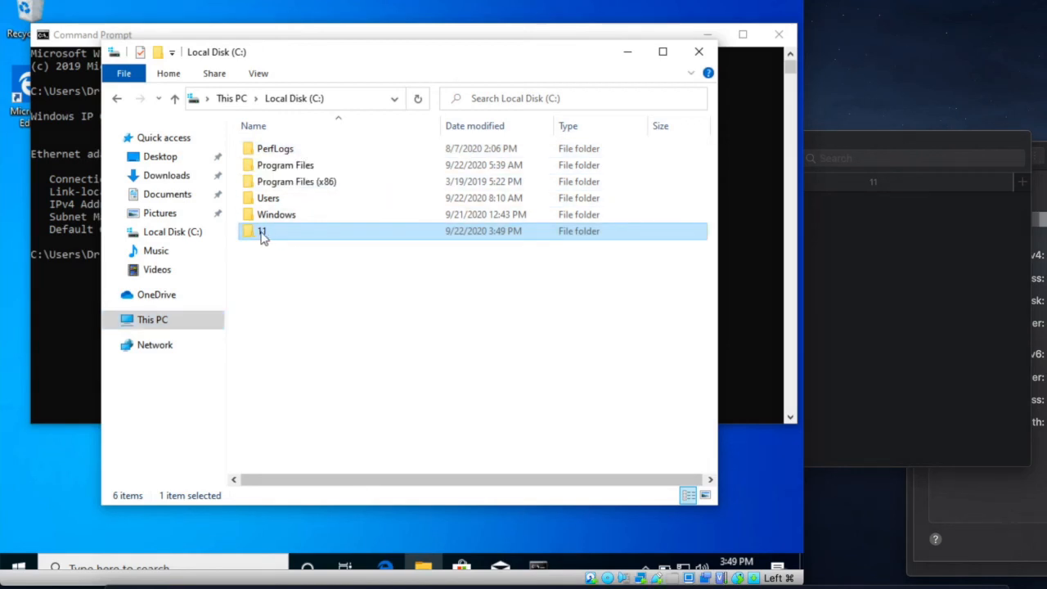
pyautogui.doubleClick(261, 234)
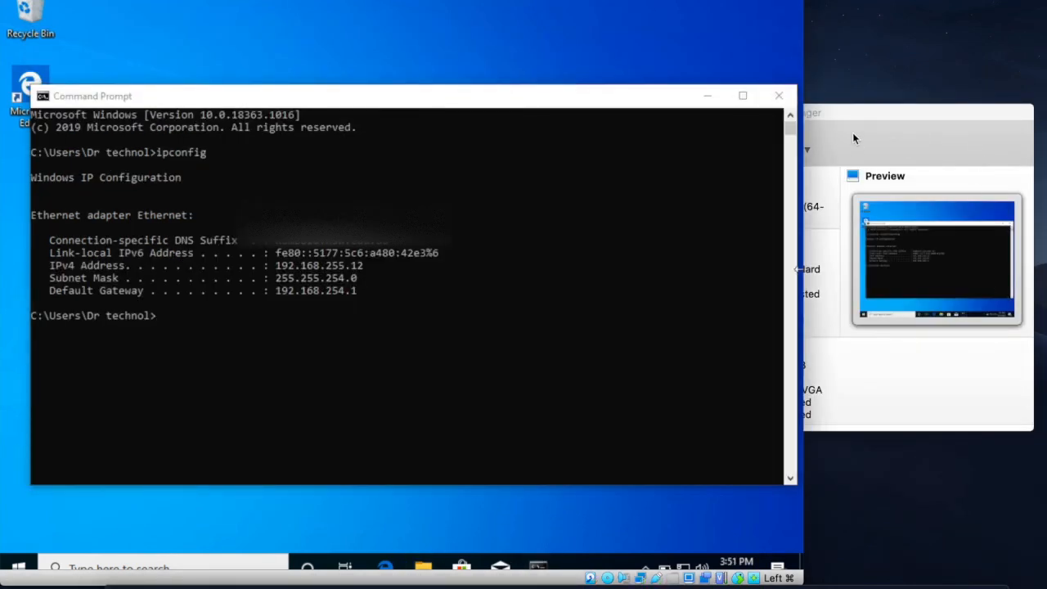
# Move the VirtualBox Manager window over the Windows machine's window and close the Command Prompt in Windows
pyautogui.click(873, 106)
pyautogui.moveTo(844, 108); pyautogui.dragTo(599, 129)
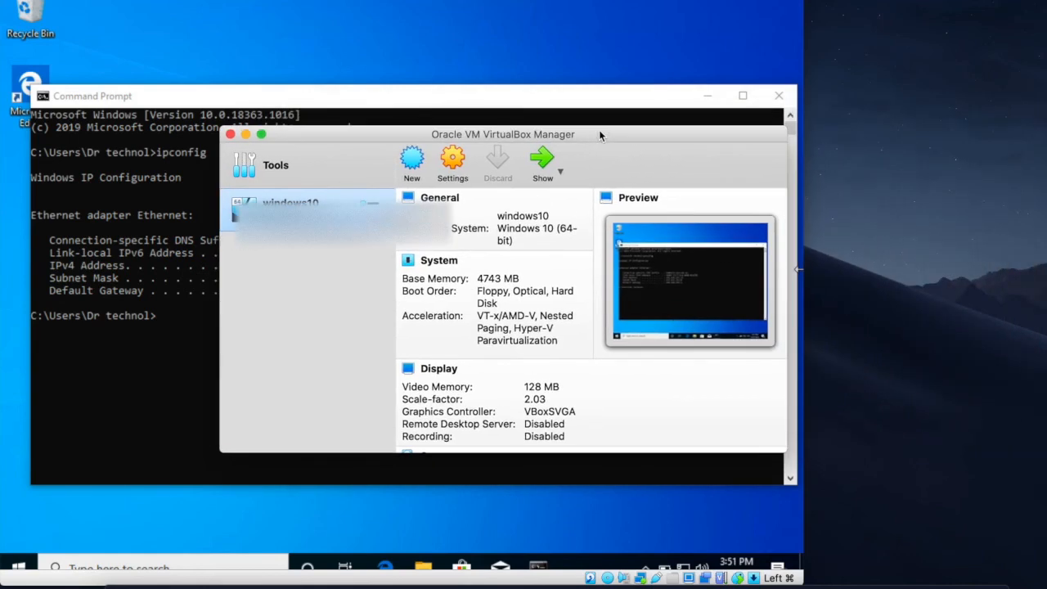
pyautogui.click(459, 181)
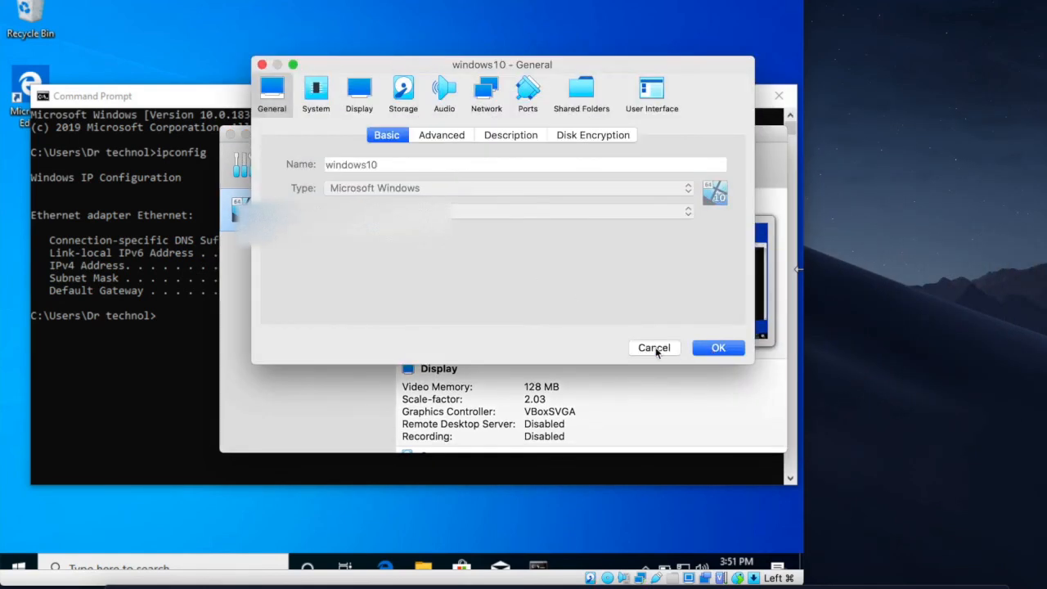
pyautogui.click(653, 348)
pyautogui.click(185, 154)
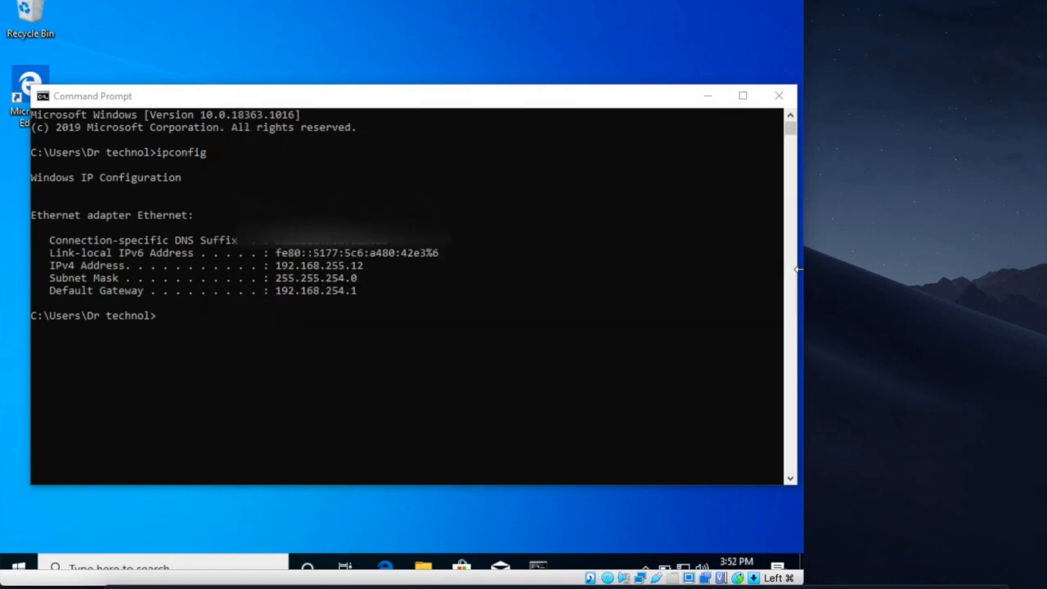
pyautogui.click(778, 96)
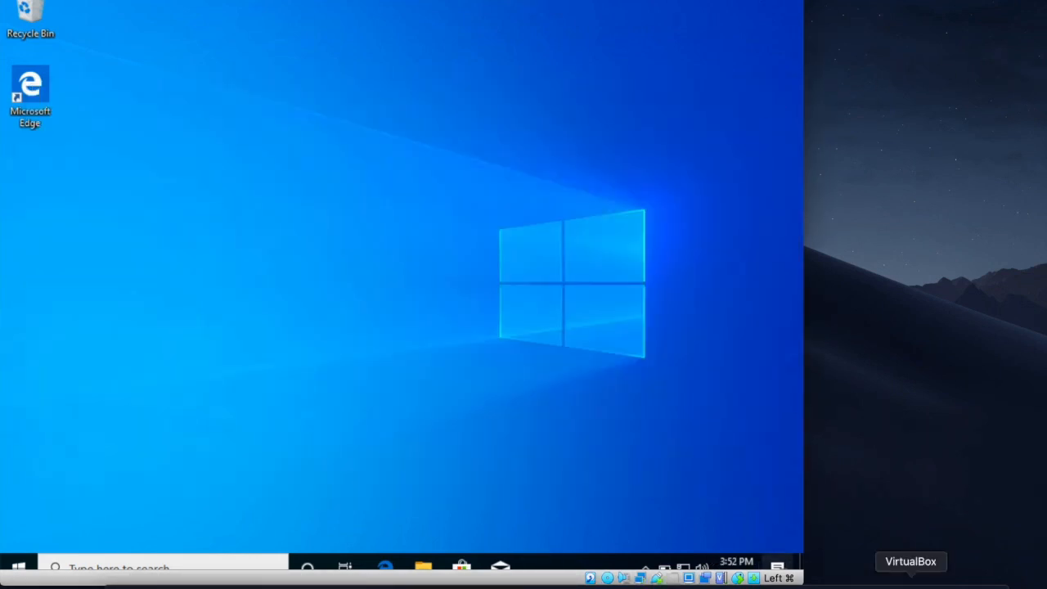
# Open the running windows10 machine's settings from VirtualBox Manager and examine its System page
pyautogui.click(876, 579)
pyautogui.click(441, 185)
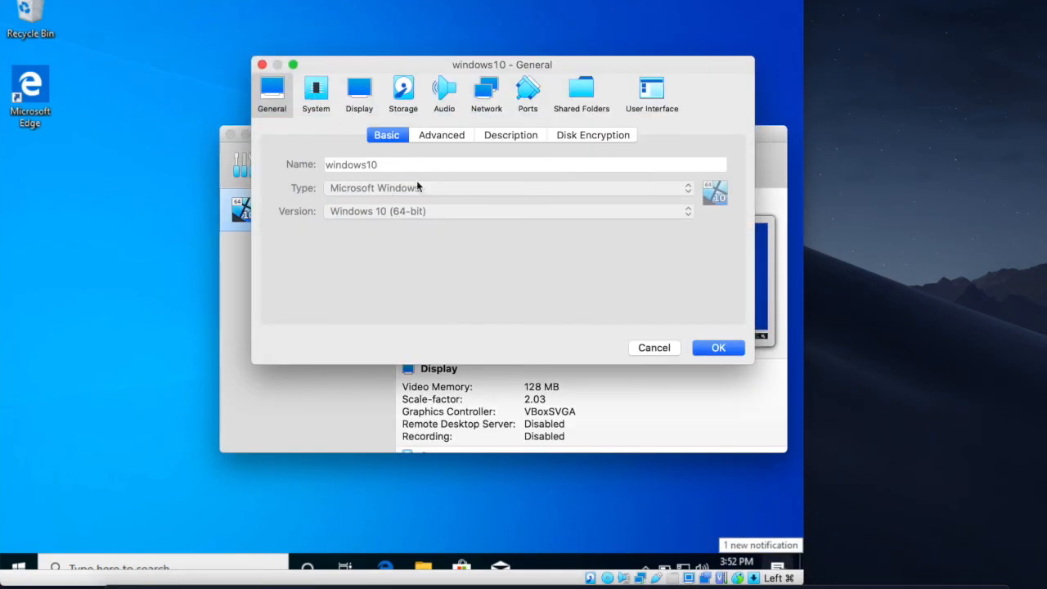
pyautogui.click(355, 92)
pyautogui.click(319, 92)
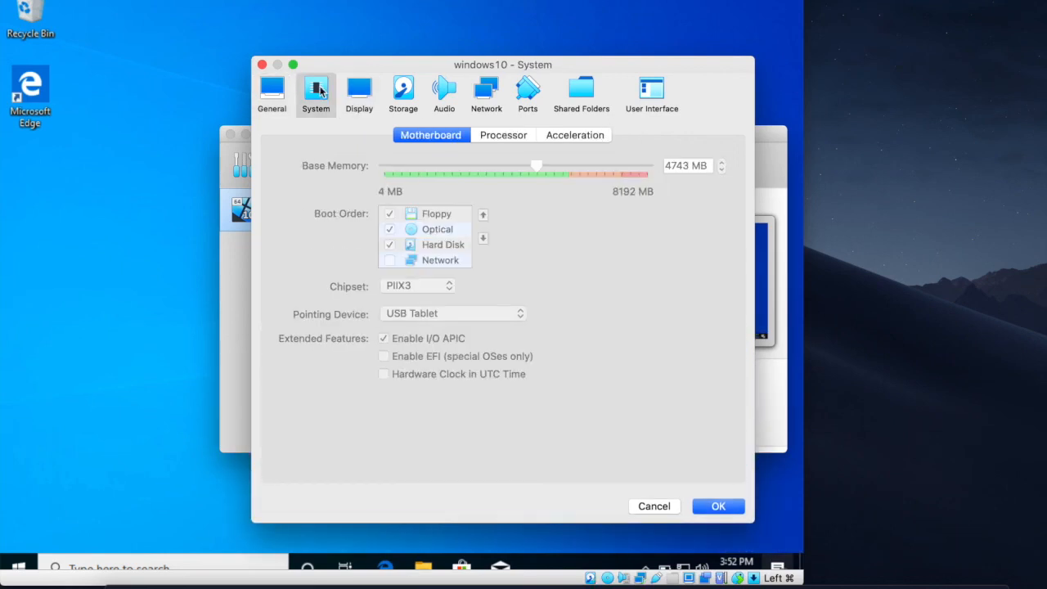
pyautogui.click(262, 64)
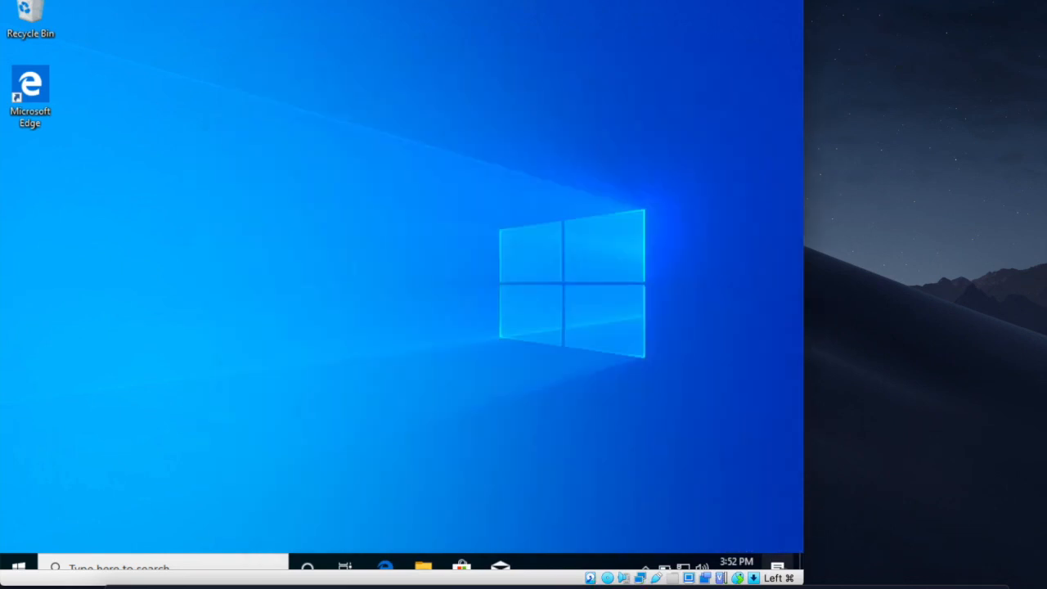
# Shut down the Windows 10 virtual machine and close its open settings window
pyautogui.click(16, 564)
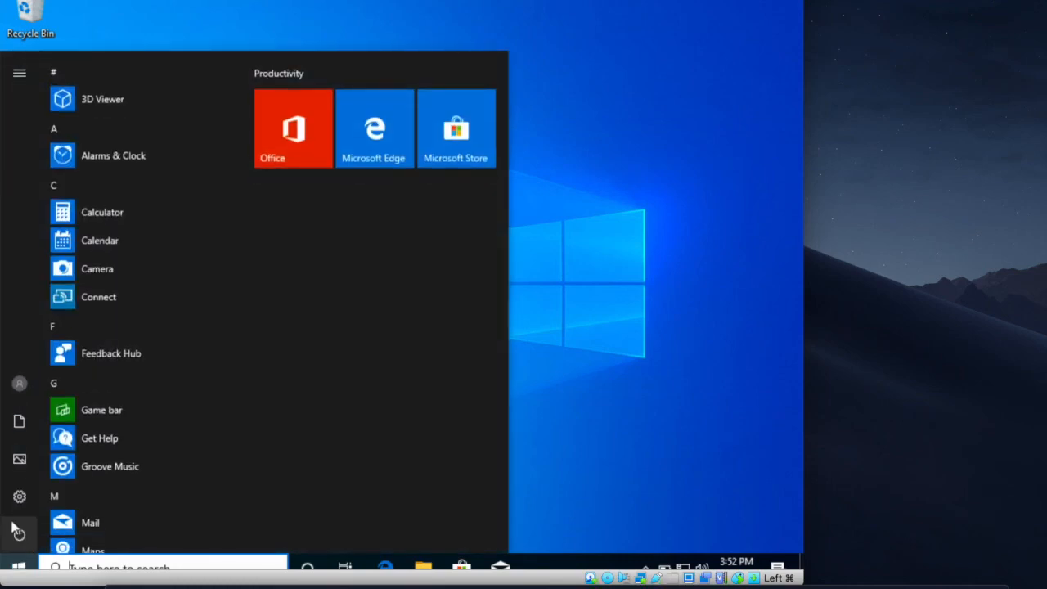
pyautogui.moveTo(16, 532)
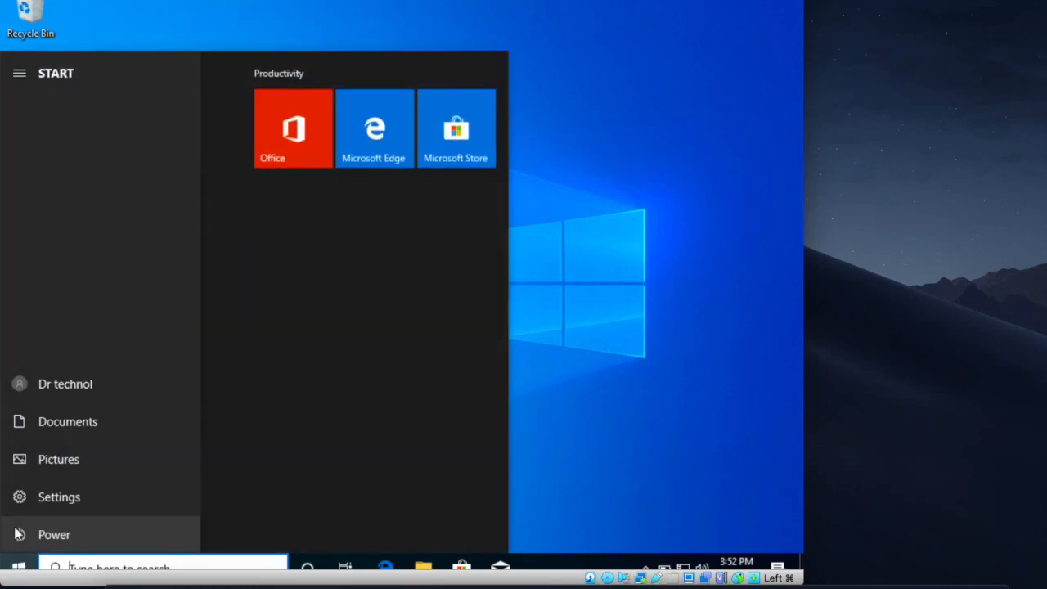
pyautogui.click(16, 532)
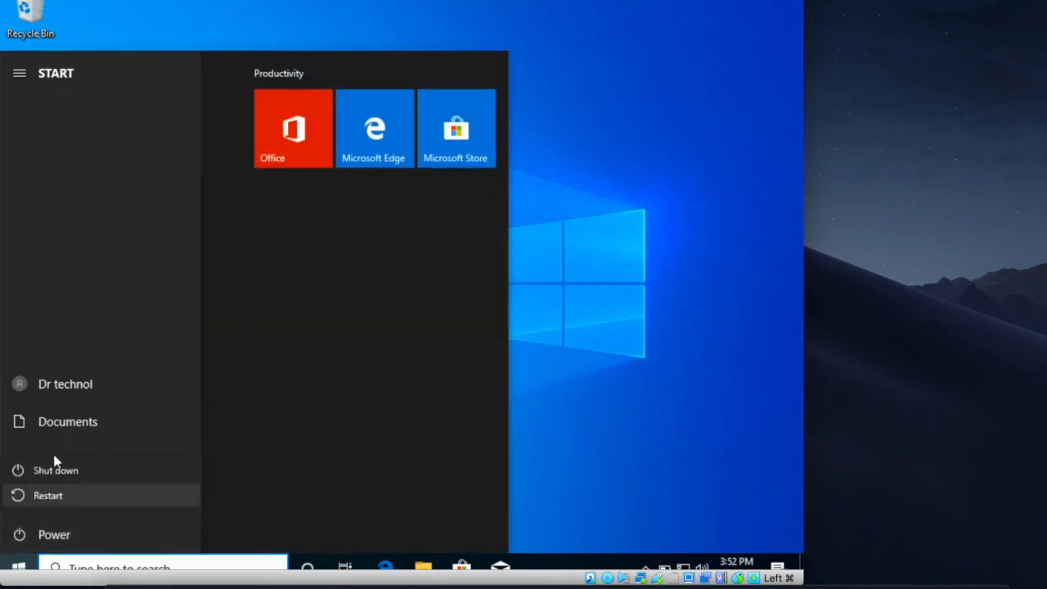
pyautogui.click(53, 469)
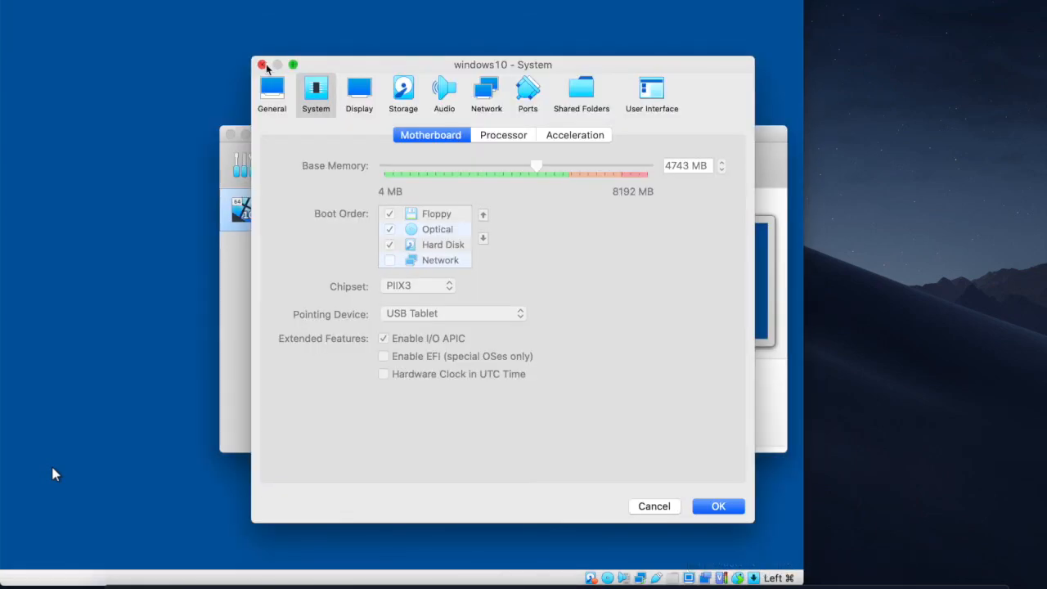
pyautogui.click(263, 64)
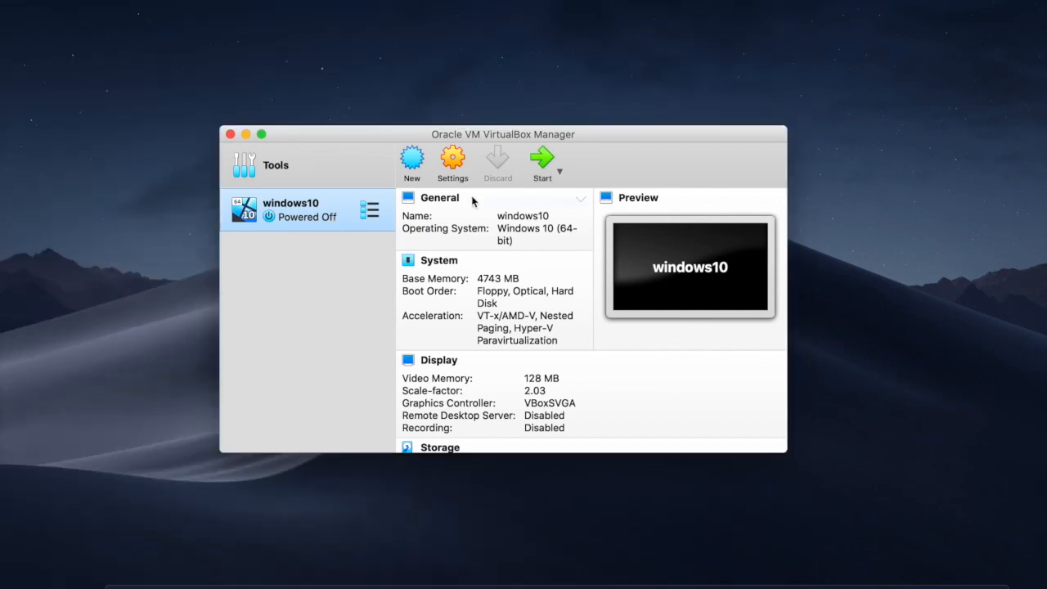
# Open the powered-off windows10 machine's settings and examine its motherboard options, including the pointing device choices
pyautogui.click(457, 161)
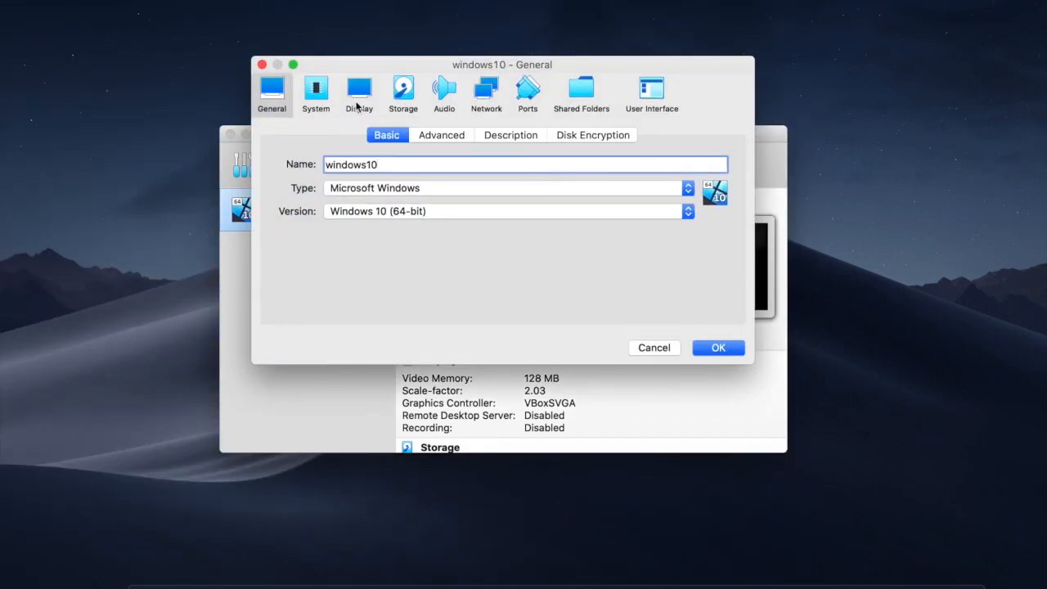
pyautogui.click(311, 100)
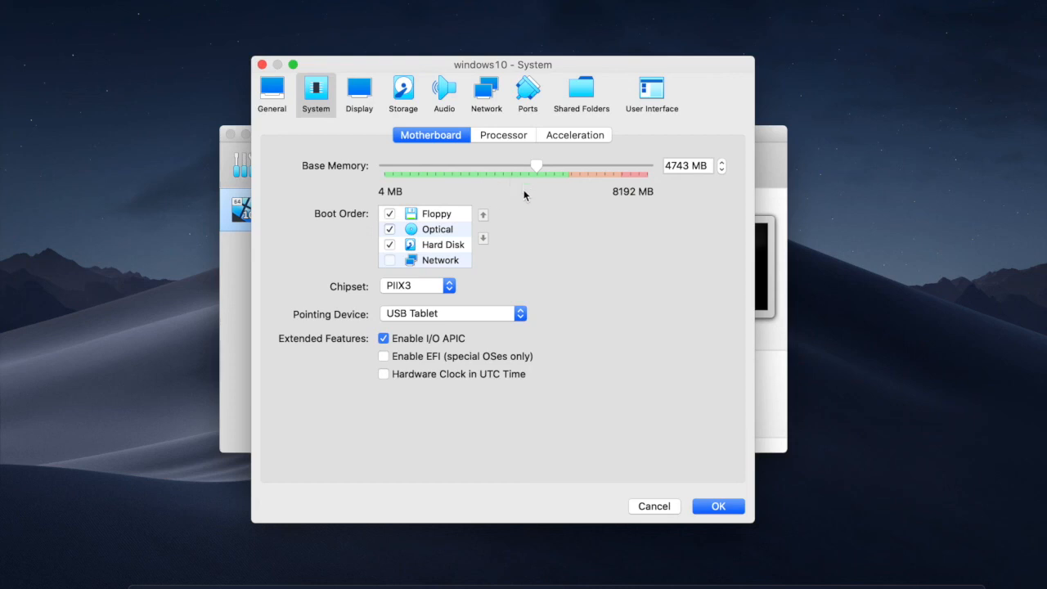
pyautogui.click(498, 307)
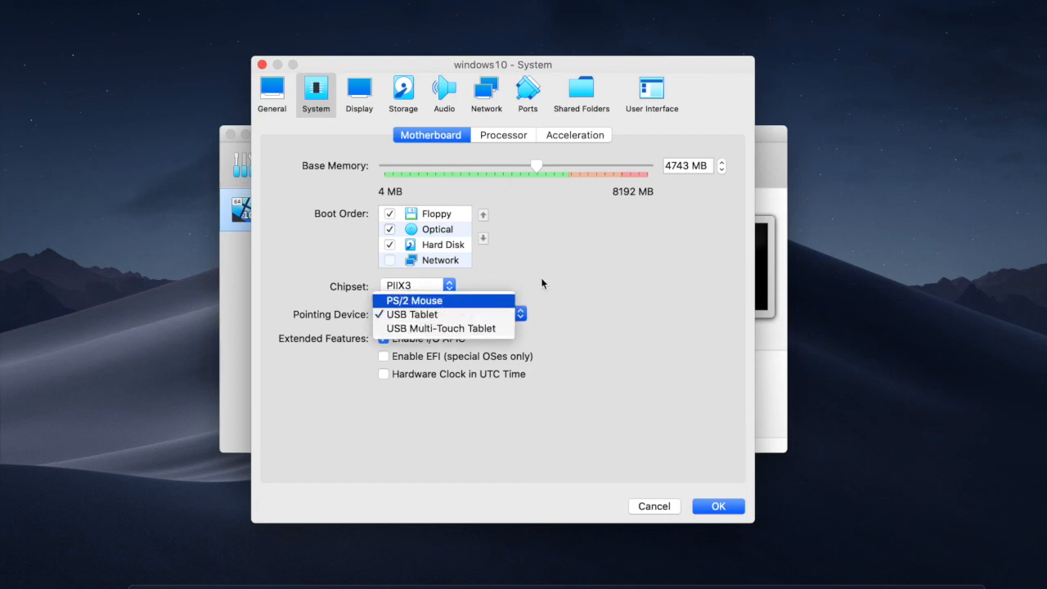
pyautogui.click(542, 283)
# Examine the machine's display settings and the virtual size of the windows10.vdi disk in its storage settings
pyautogui.click(361, 87)
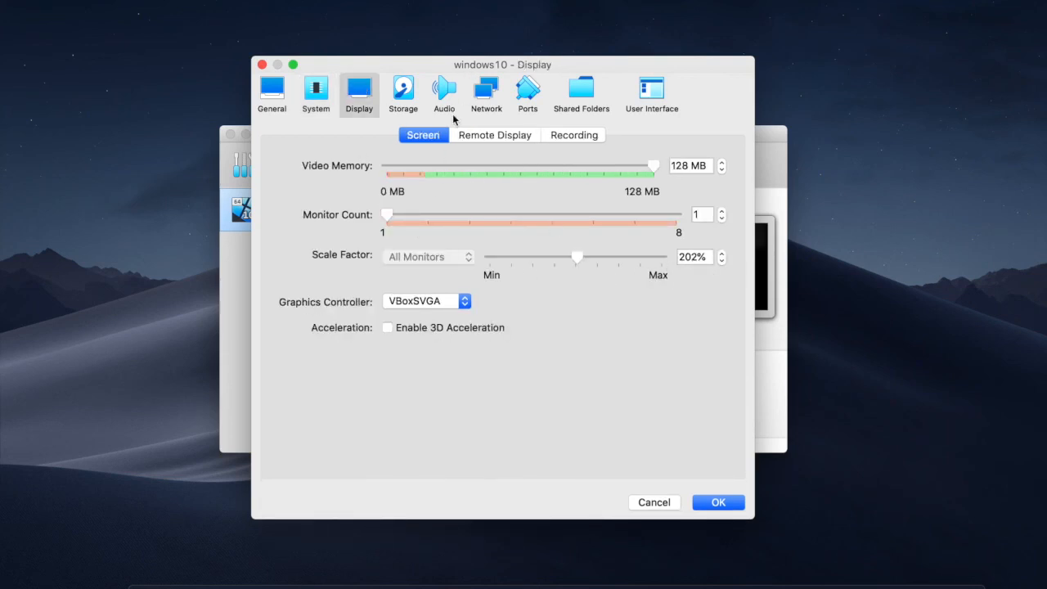
pyautogui.click(411, 96)
pyautogui.click(362, 91)
pyautogui.click(404, 105)
pyautogui.click(372, 180)
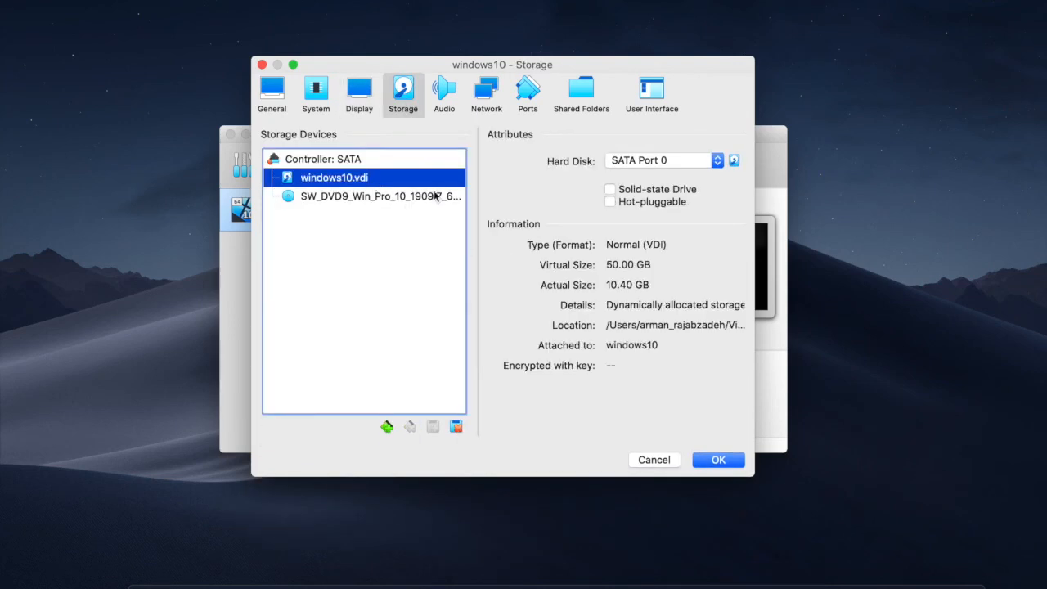
pyautogui.click(652, 267)
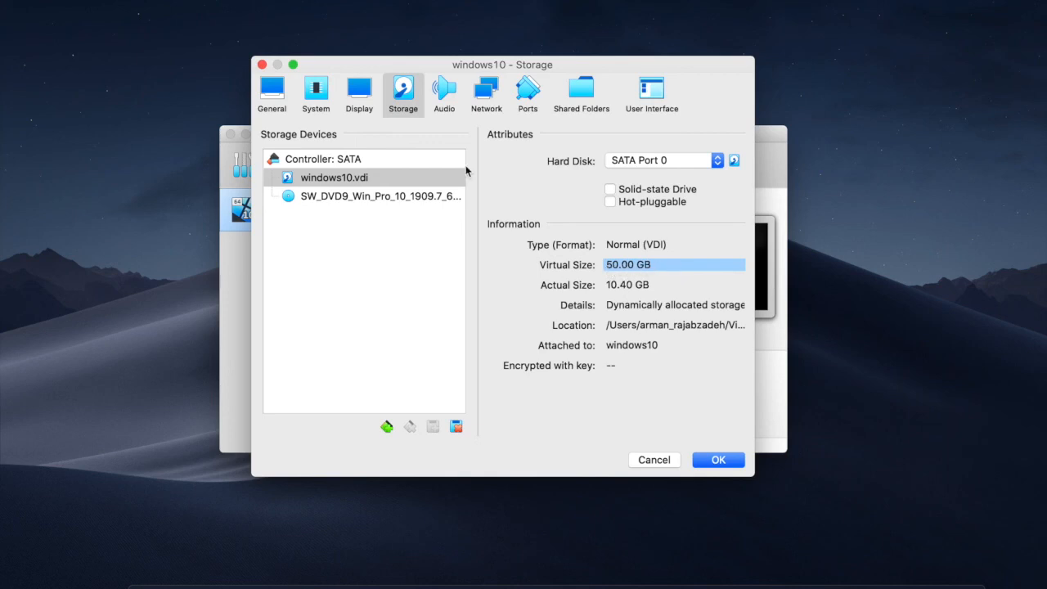
# Examine the machine's audio, network, ports and shared folders settings, and accept the settings
pyautogui.click(449, 94)
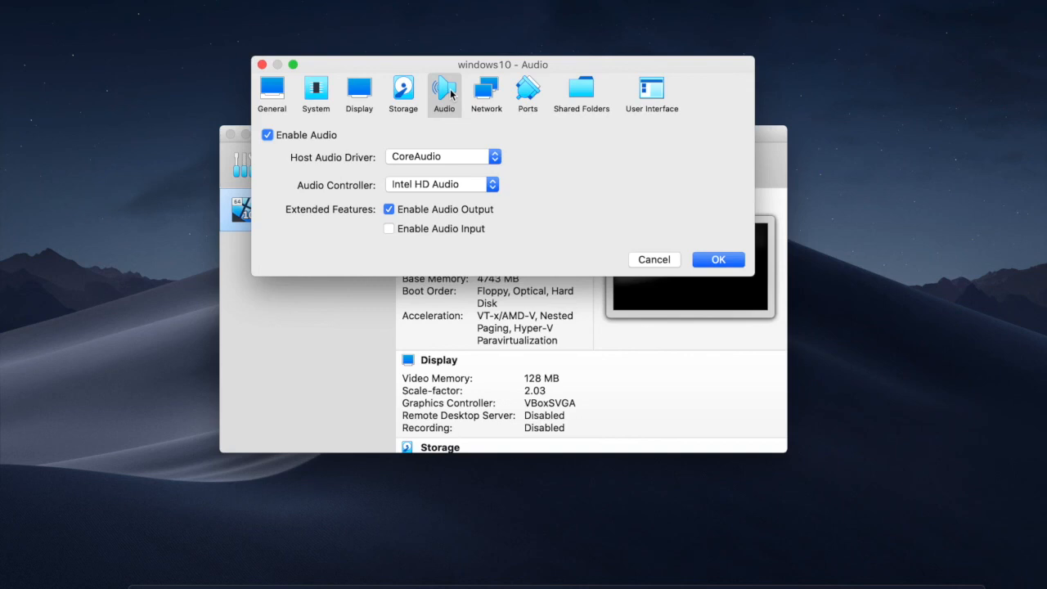
pyautogui.click(489, 95)
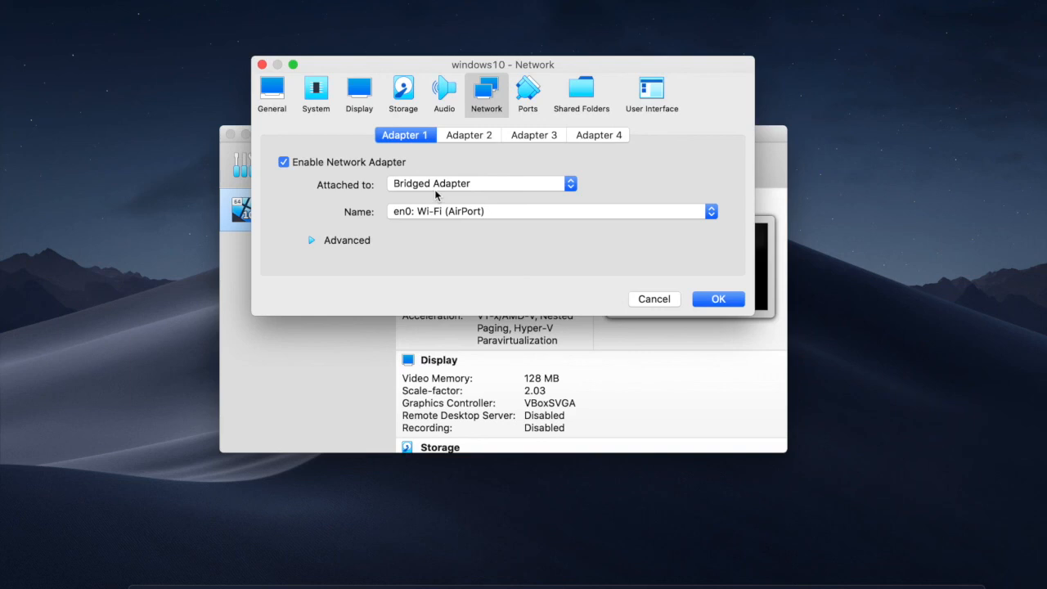
pyautogui.click(528, 93)
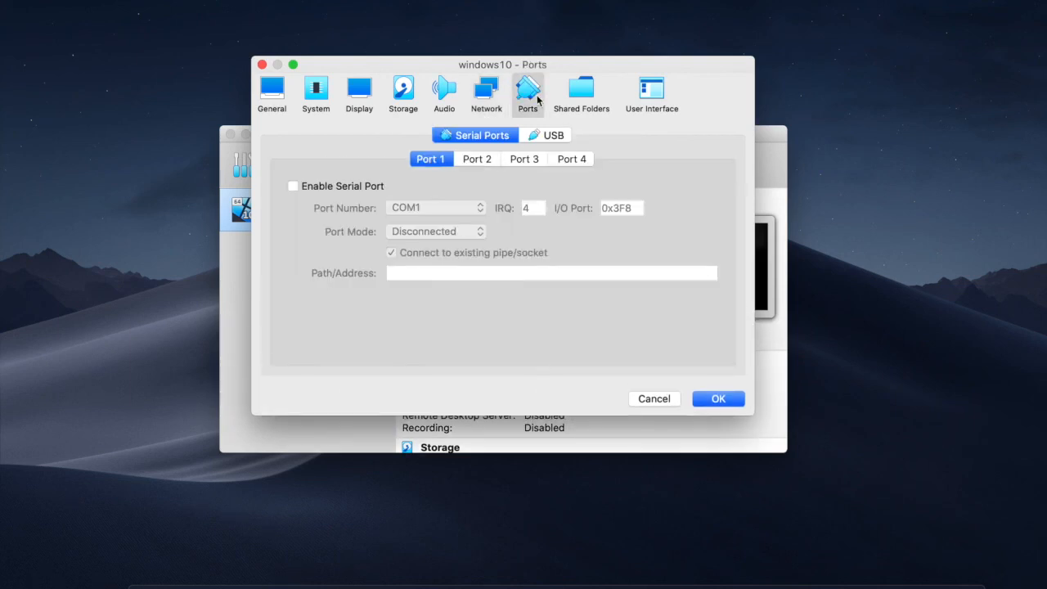
pyautogui.click(582, 91)
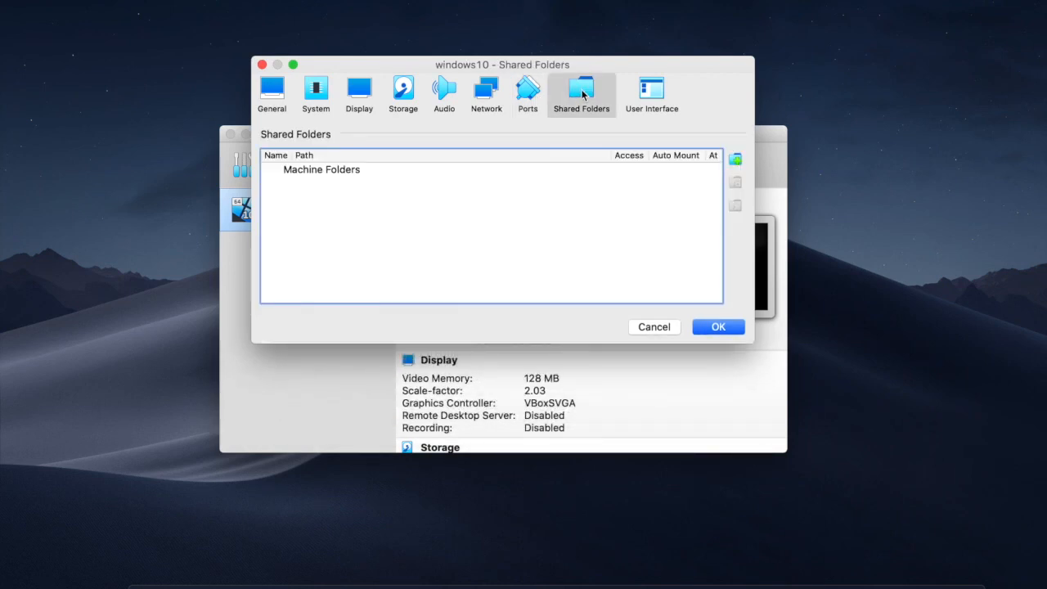
pyautogui.click(715, 329)
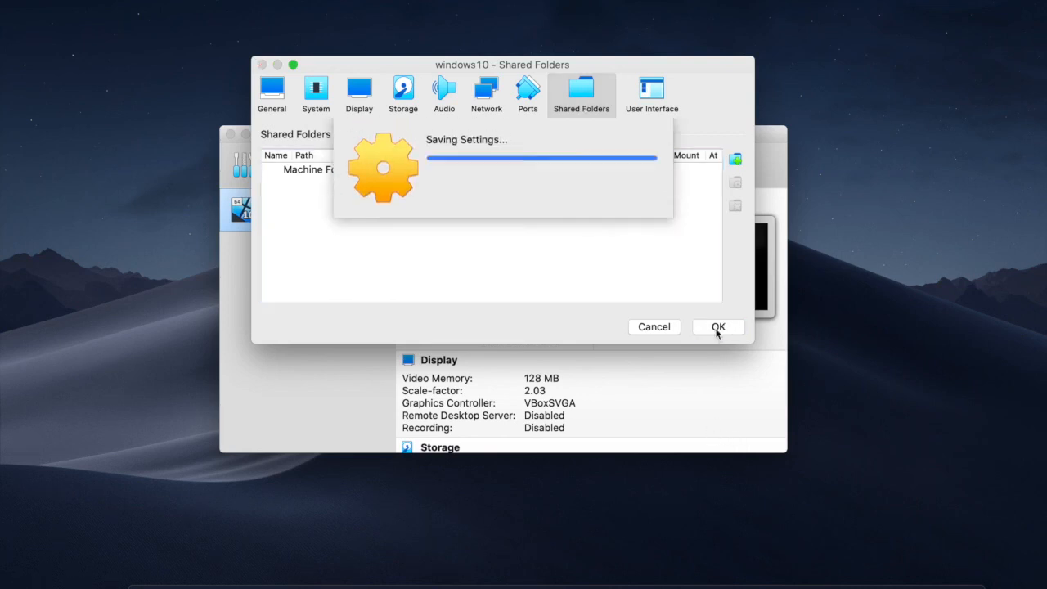